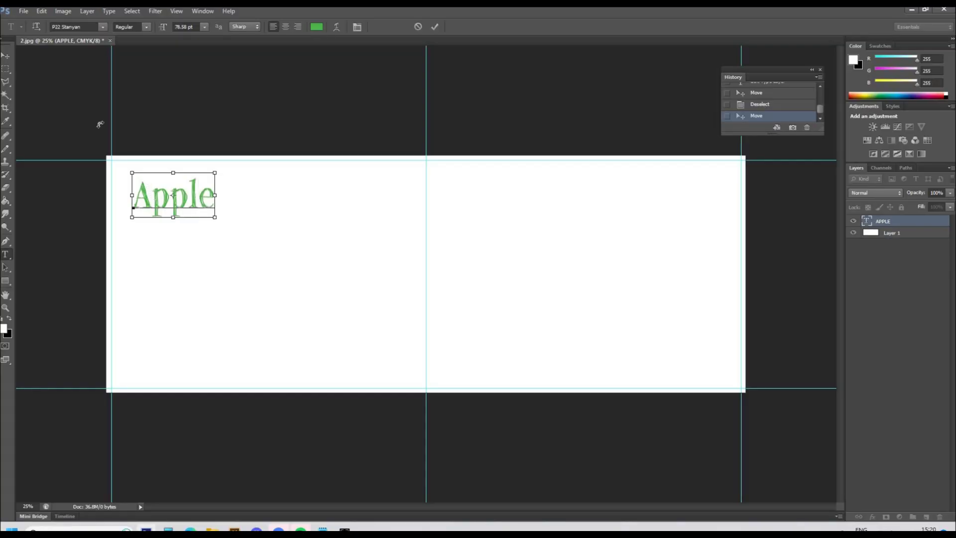
Copy the "Apple" text and paste it as a new text layer lower on the left page
{"action": "key", "text": "ctrl+a"}
{"action": "key", "text": "ctrl+c"}
{"action": "key", "text": "ctrl+Return"}
{"action": "left_click", "coordinate": [298, 341]}
{"action": "key", "text": "ctrl+v"}
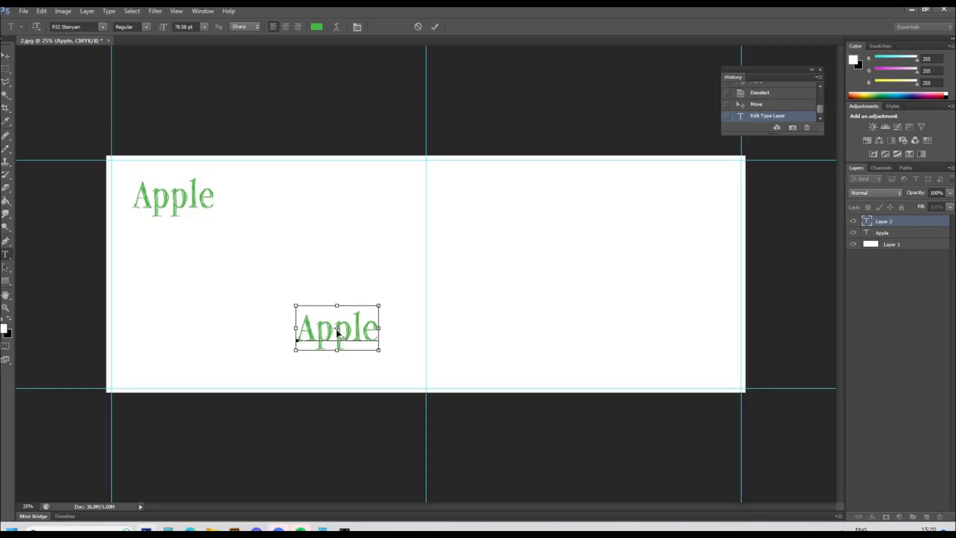
Change the copied text to "Ape" and reposition it near the lower right of the left page
{"action": "left_click_drag", "start_coordinate": [337, 332], "coordinate": [351, 347]}
{"action": "left_click", "coordinate": [345, 344]}
{"action": "key", "text": "shift+End"}
{"action": "type", "text": "e"}
{"action": "left_click_drag", "start_coordinate": [366, 347], "coordinate": [399, 350]}
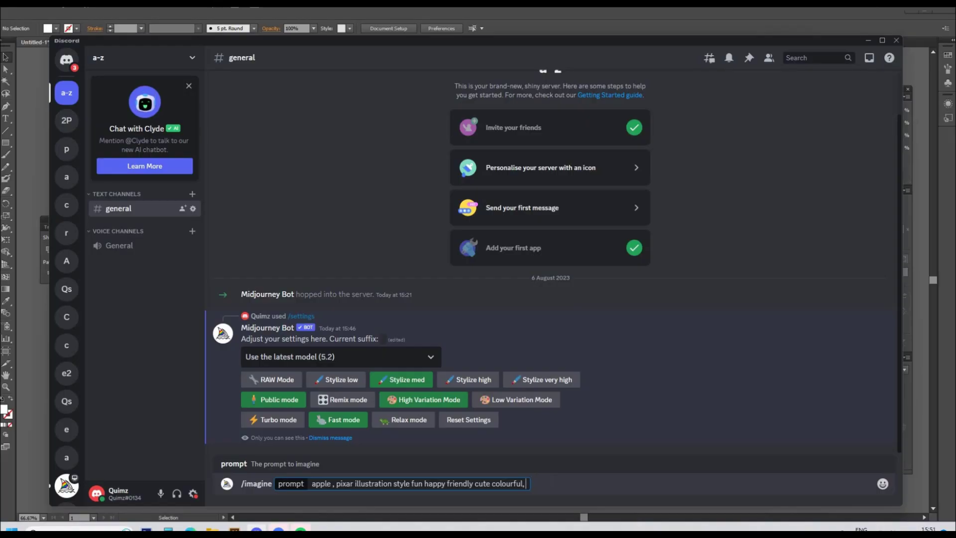
Submit the Discord apple prompt and change the second prompt's "ape as a monkey" to "ape monkey"
{"action": "key", "text": "Return"}
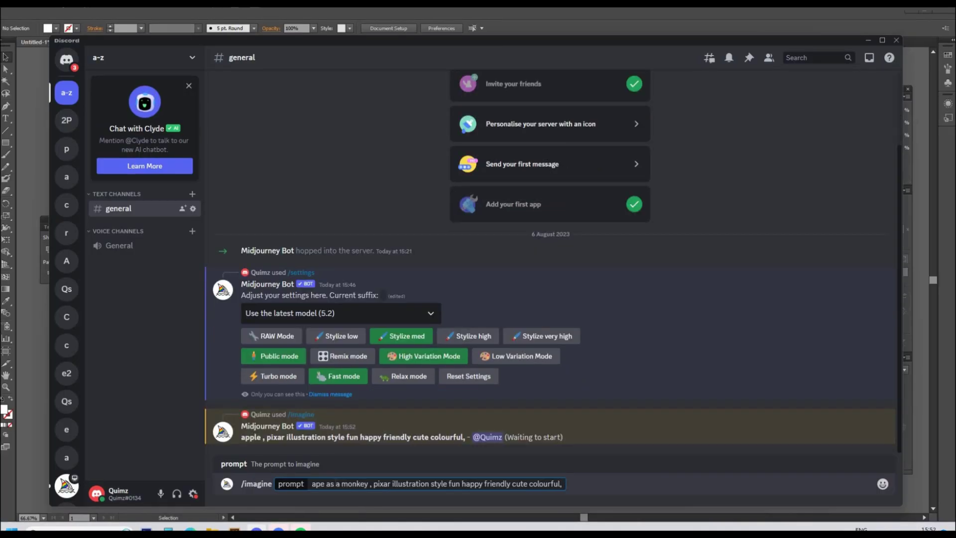
{"action": "key", "text": "Delete"}
{"action": "key", "text": "Delete"}
{"action": "key", "text": "Delete"}
{"action": "key", "text": "Delete"}
{"action": "key", "text": "Delete"}
{"action": "key", "text": "Delete"}
{"action": "key", "text": "Delete"}
{"action": "key", "text": "Delete"}
{"action": "key", "text": "Delete"}
{"action": "key", "text": "Delete"}
{"action": "key", "text": "Delete"}
{"action": "key", "text": "Delete"}
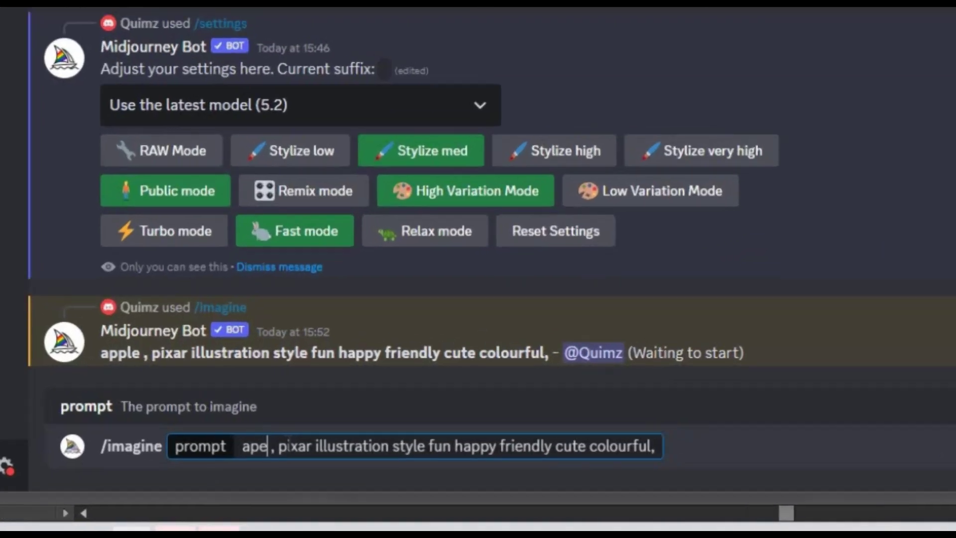
{"action": "type", "text": "monkey"}
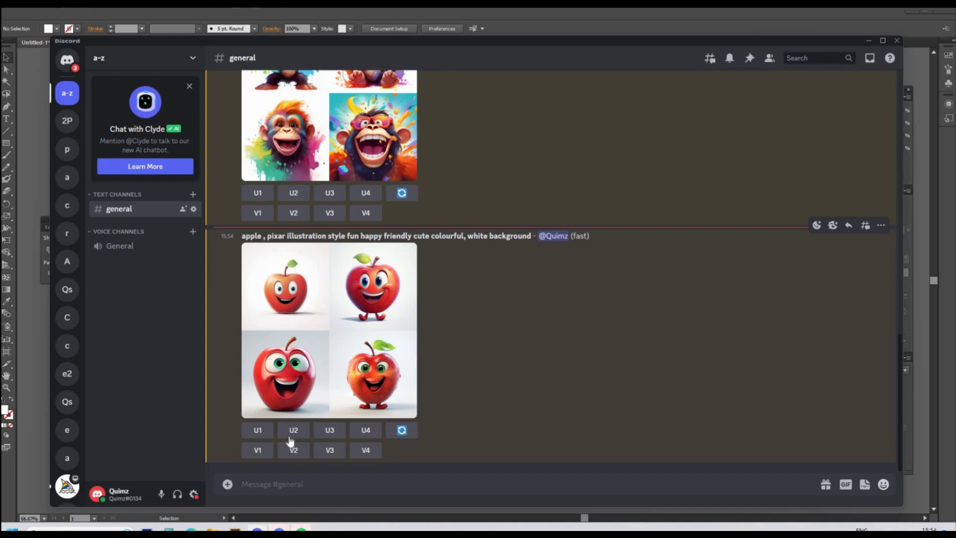
Upscale the first apple image of the white-background grid and view it enlarged
{"action": "left_click", "coordinate": [259, 431]}
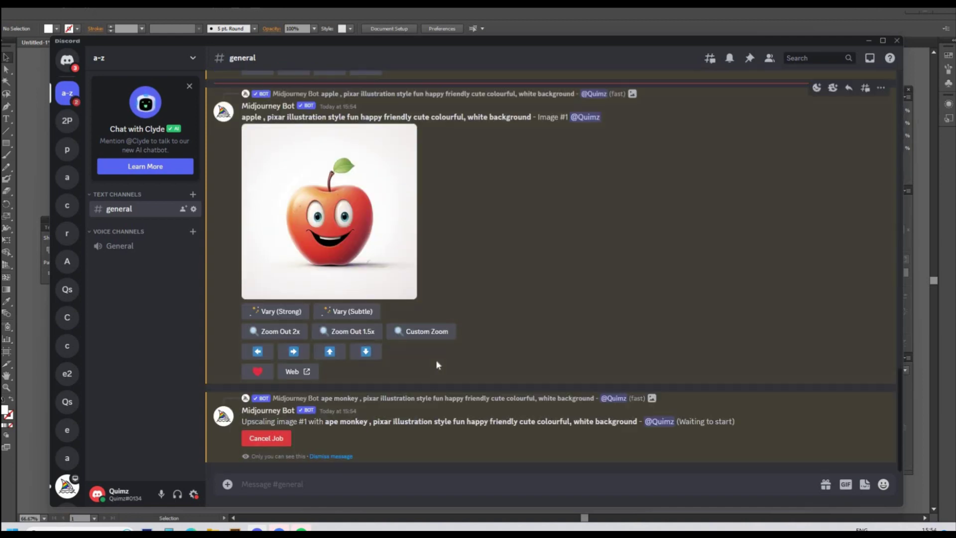
{"action": "left_click", "coordinate": [343, 249]}
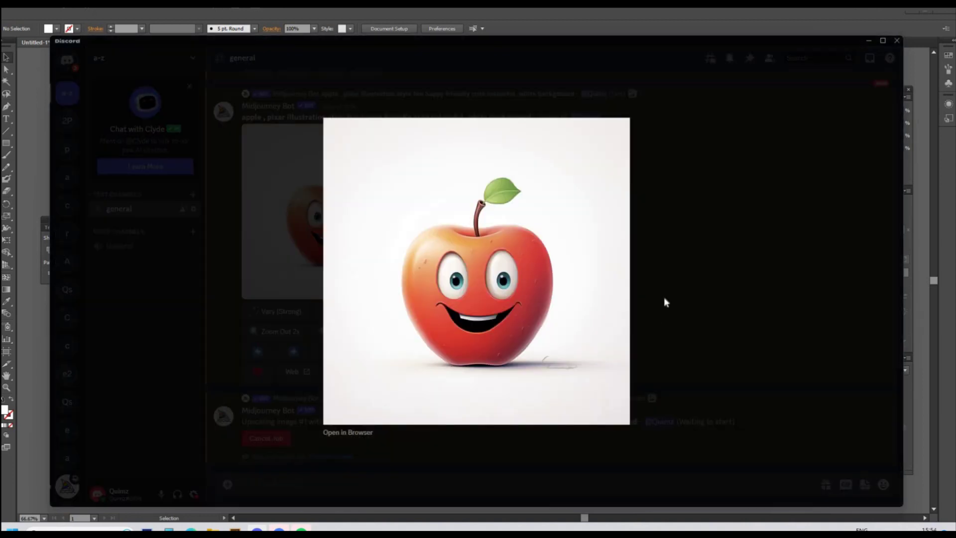
{"action": "key", "text": "Escape"}
Copy the upscaled apple image's link and paste it into a new /imagine prompt
{"action": "scroll", "coordinate": [340, 273], "scroll_direction": "up", "scroll_amount": 5}
{"action": "right_click", "coordinate": [333, 259]}
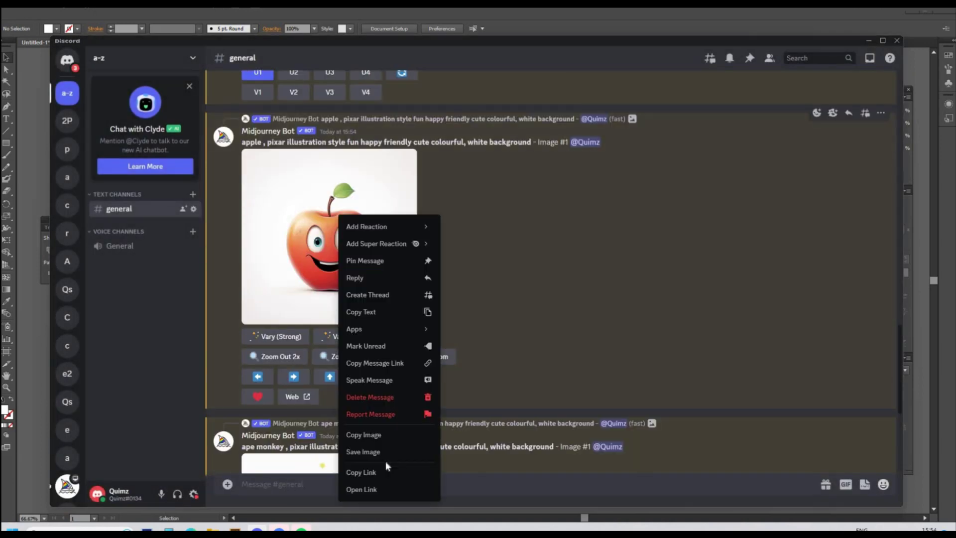
{"action": "left_click", "coordinate": [386, 451]}
{"action": "scroll", "coordinate": [547, 274], "scroll_direction": "down", "scroll_amount": 5}
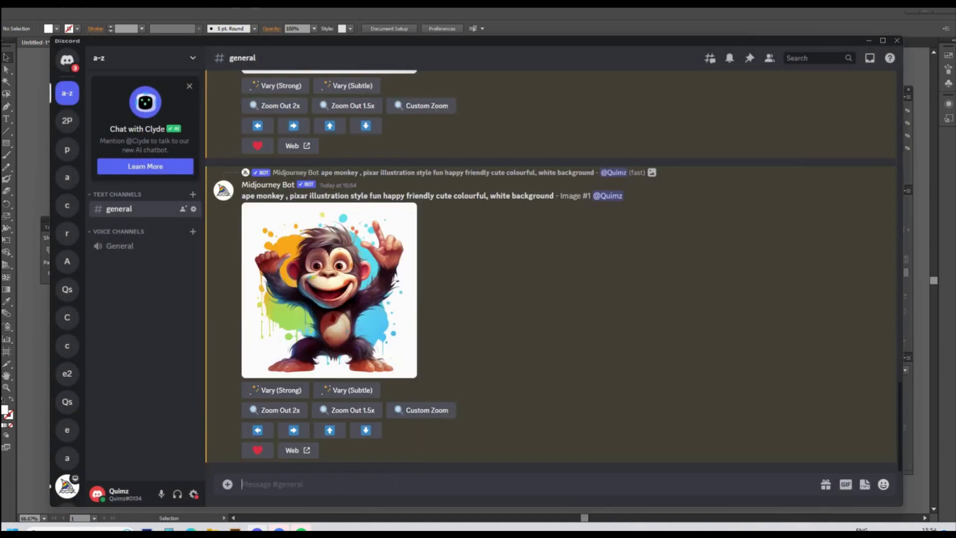
{"action": "type", "text": "/ima"}
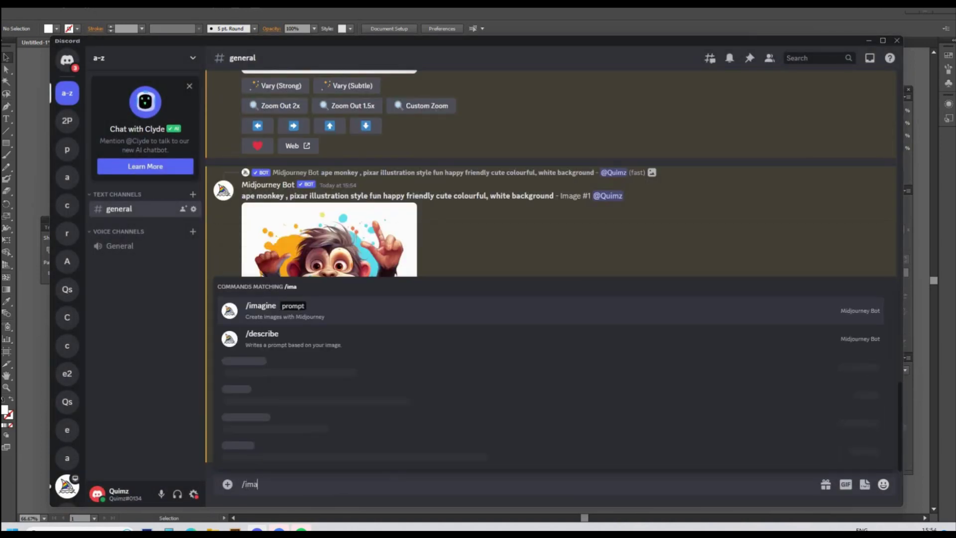
{"action": "key", "text": "Tab"}
{"action": "key", "text": "ctrl+v"}
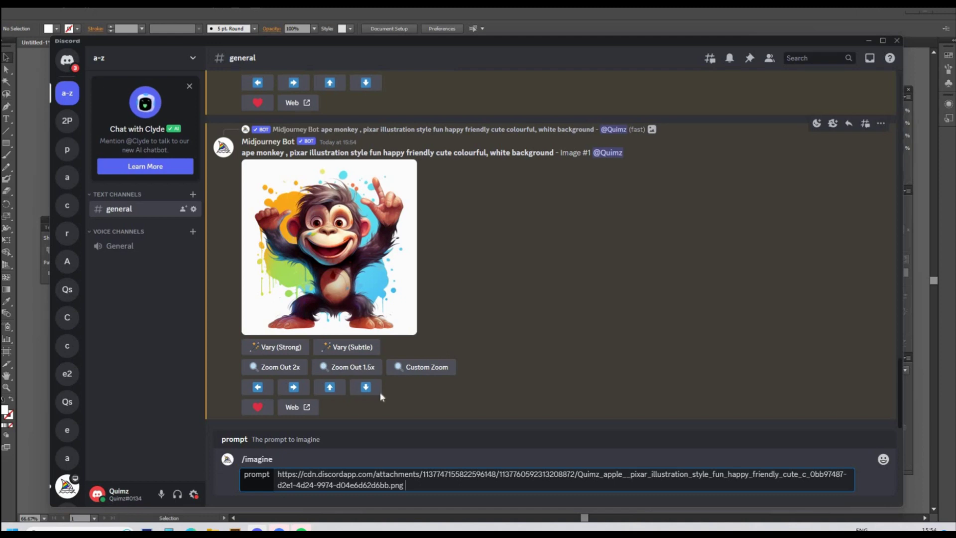
Add the ape monkey image's link and "apple as a monkey" description, ending "mostly apple --ar 3:2", and submit the prompt
{"action": "right_click", "coordinate": [354, 293]}
{"action": "left_click", "coordinate": [376, 472]}
{"action": "left_click", "coordinate": [424, 484]}
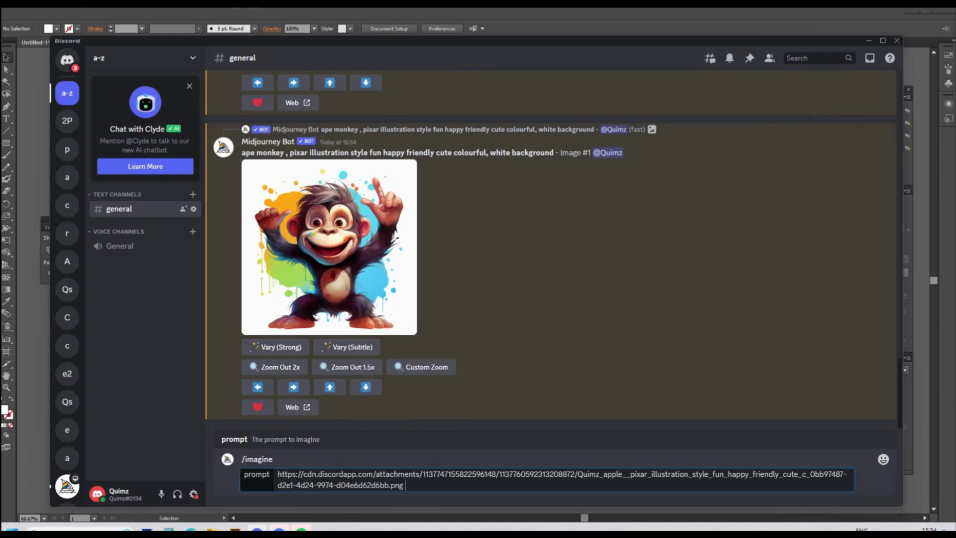
{"action": "key", "text": "ctrl+v"}
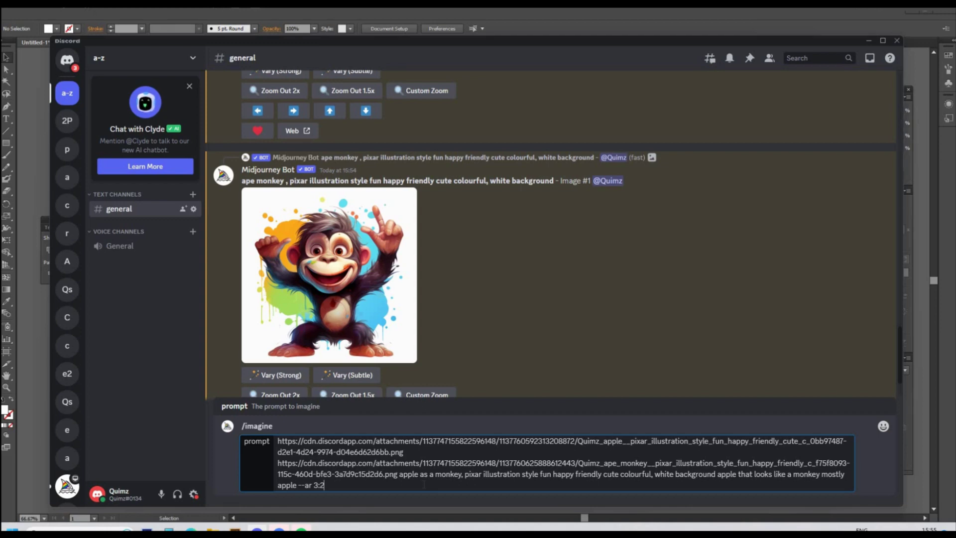
{"action": "key", "text": "Return"}
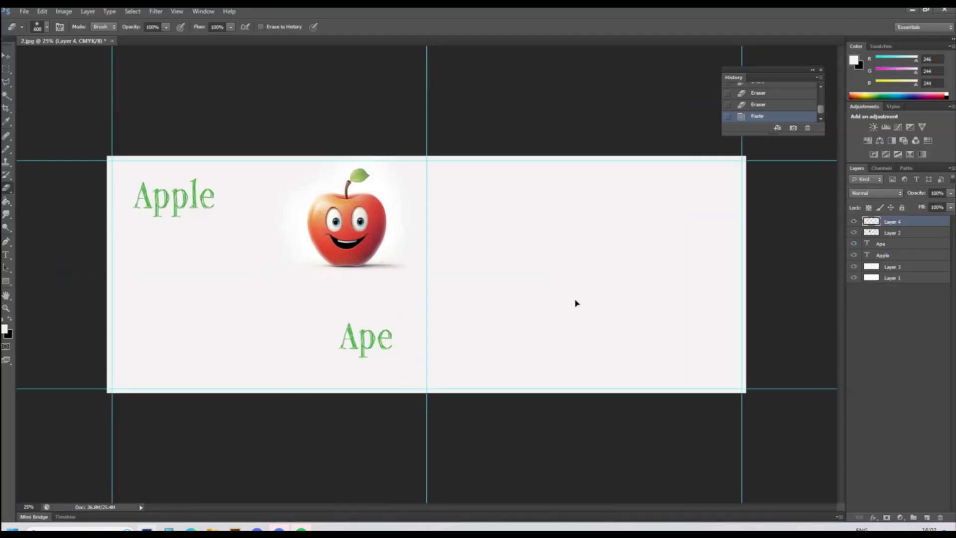
Switch to Photoshop, paste the generated apple-monkey onto the right page, and sample its brown fur for Replace Color
{"action": "key", "text": "ctrl+v"}
{"action": "left_click_drag", "start_coordinate": [543, 206], "coordinate": [732, 167]}
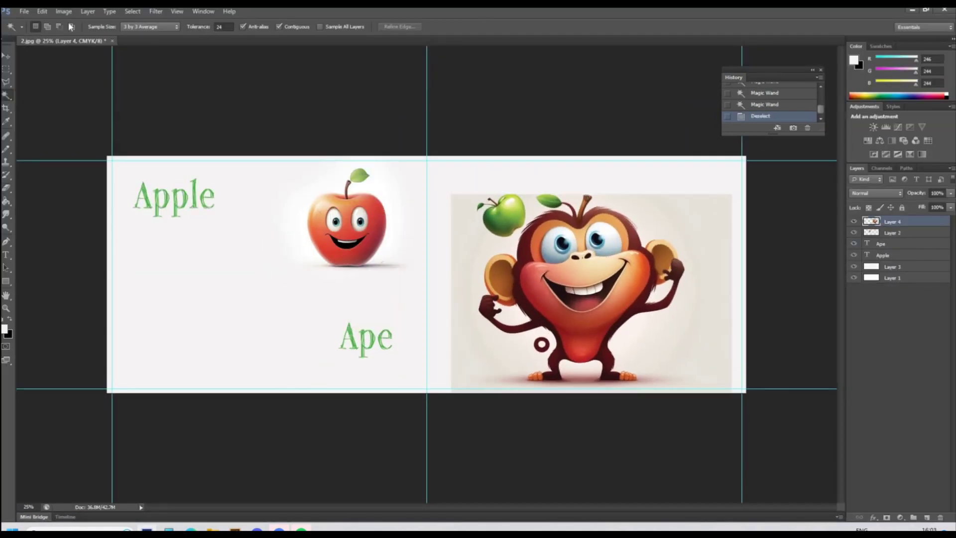
{"action": "left_click", "coordinate": [63, 11]}
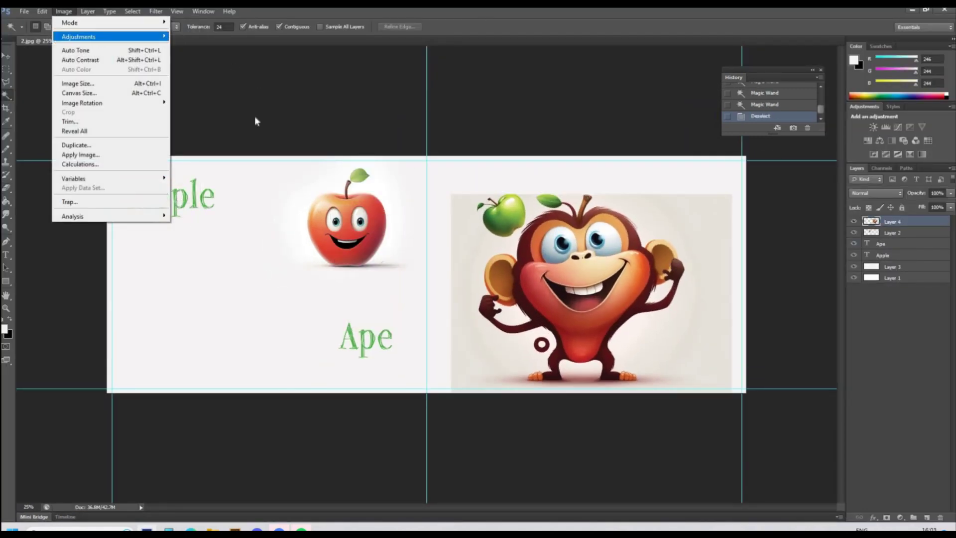
{"action": "mouse_move", "coordinate": [88, 38]}
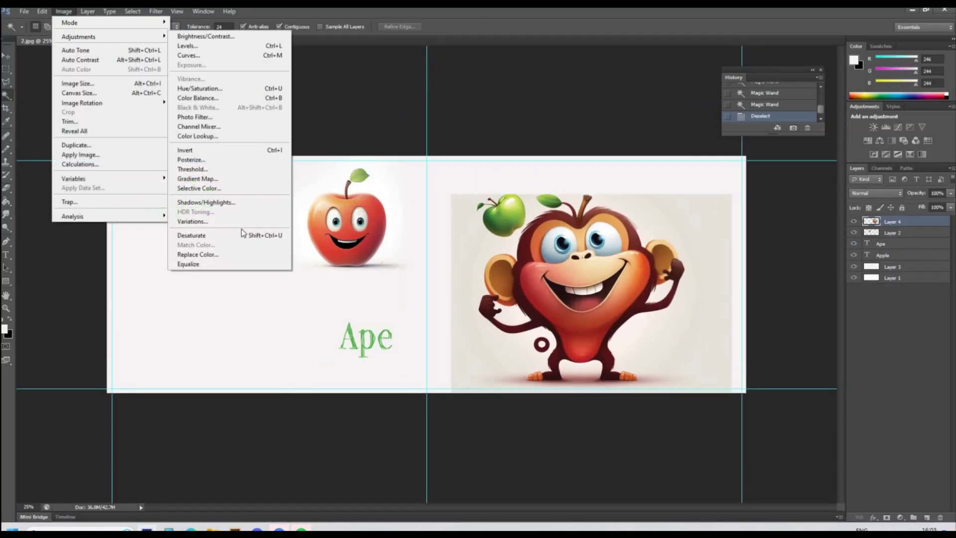
{"action": "left_click", "coordinate": [523, 237]}
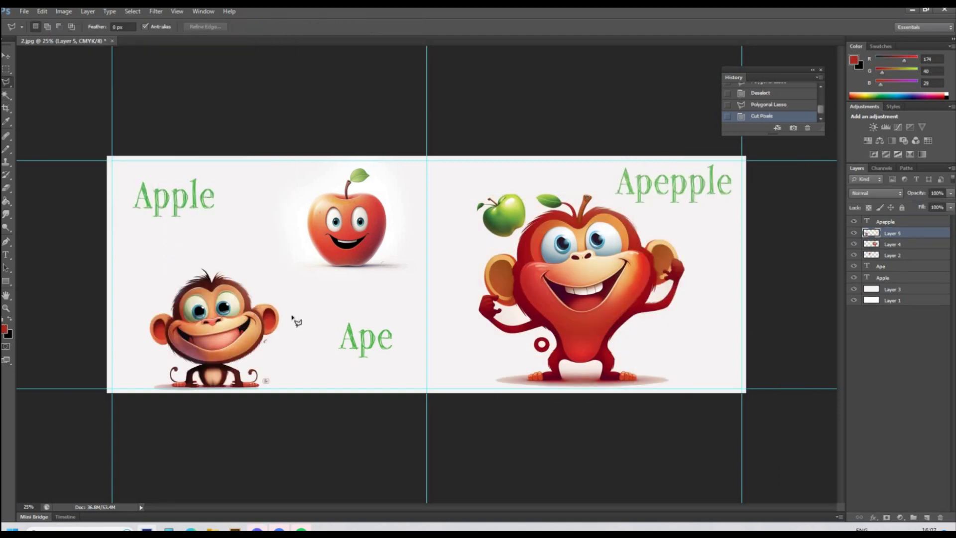
Copy the apple-monkey's teeth onto a layer above the ape and transform and position them inside the ape's mouth
{"action": "left_click", "coordinate": [589, 302]}
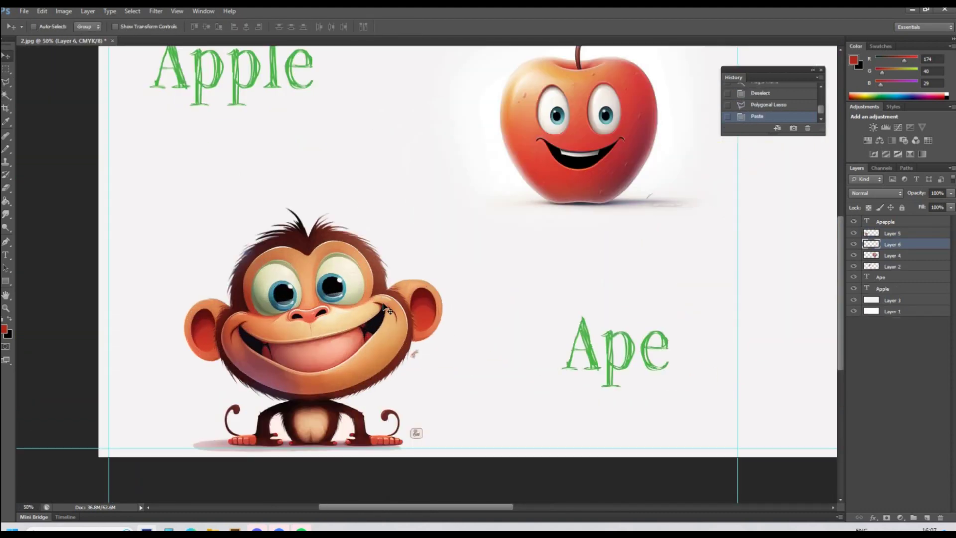
{"action": "left_click_drag", "start_coordinate": [393, 332], "coordinate": [784, 301]}
{"action": "left_click", "coordinate": [377, 327], "text": "alt"}
{"action": "key", "text": "ctrl+bracketright"}
{"action": "key", "text": "ctrl+t"}
{"action": "left_click", "coordinate": [336, 348]}
{"action": "key", "text": "Return"}
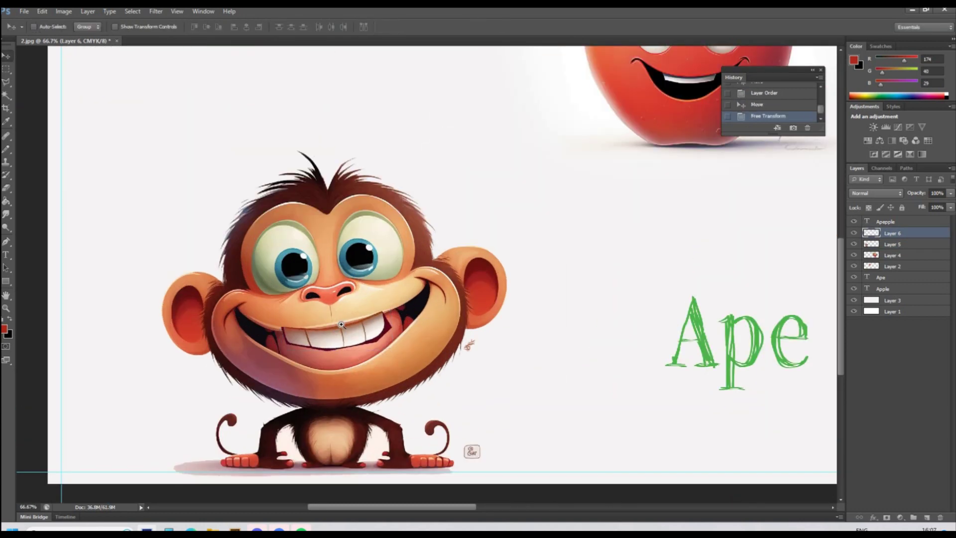
{"action": "left_click", "coordinate": [334, 318]}
{"action": "left_click_drag", "start_coordinate": [297, 328], "coordinate": [301, 329]}
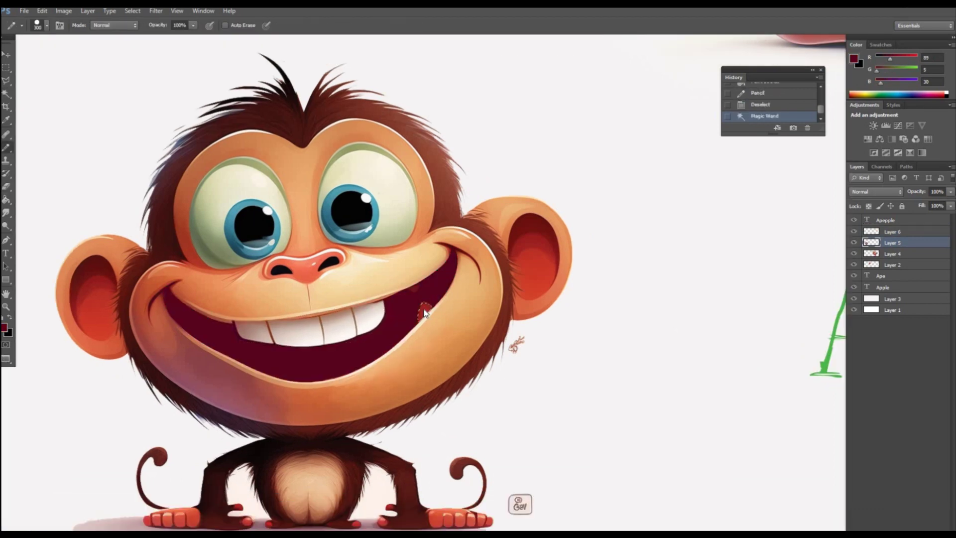
Try to paint the selected leftover patch inside the ape's mouth with dark red using the Pencil
{"action": "left_click", "coordinate": [421, 311]}
{"action": "key", "text": "ctrl+z"}
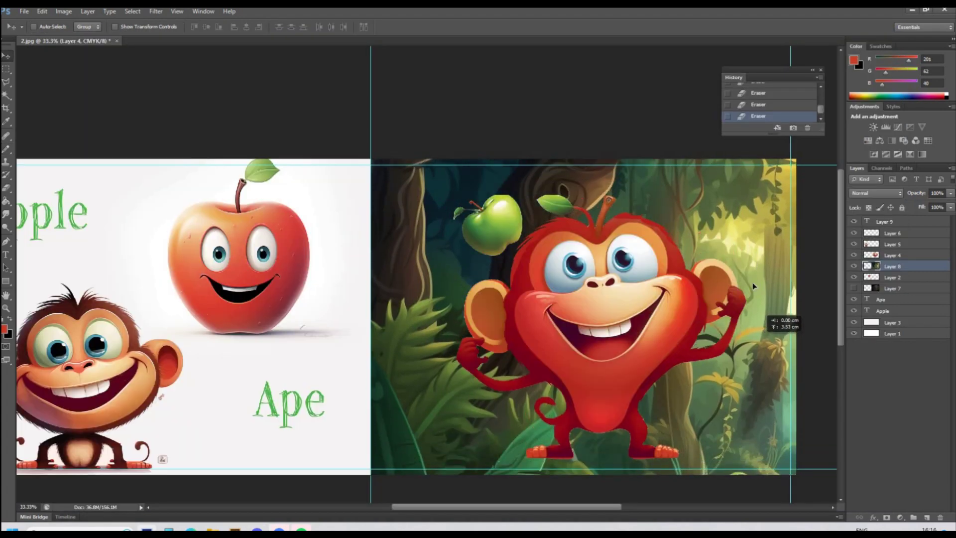
Reposition the jungle background layer behind the red apple-monkey on the right page
{"action": "mouse_move", "coordinate": [748, 244]}
{"action": "left_mouse_down"}
{"action": "mouse_move", "coordinate": [748, 258]}
{"action": "mouse_move", "coordinate": [742, 243]}
{"action": "left_mouse_up"}
{"action": "left_click_drag", "start_coordinate": [737, 231], "coordinate": [743, 303]}
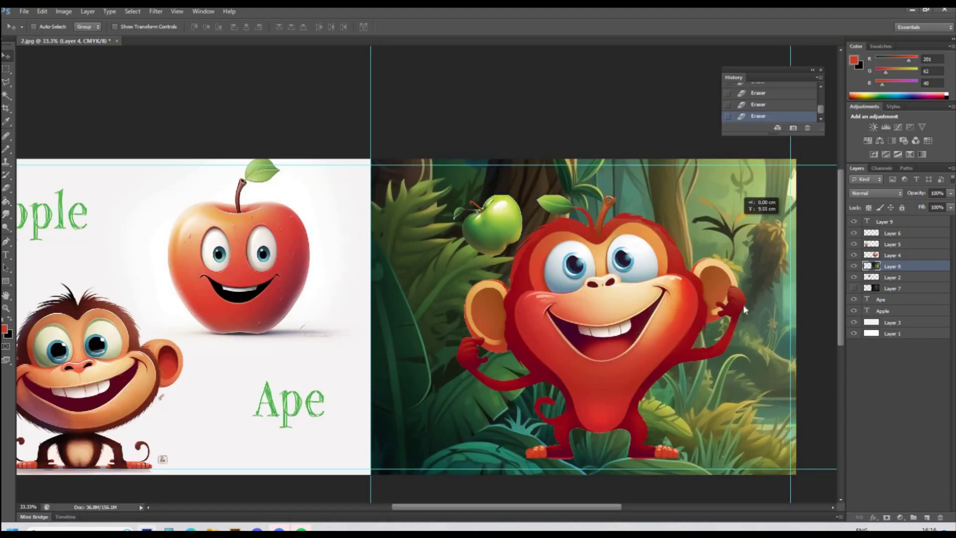
{"action": "left_click", "coordinate": [745, 358]}
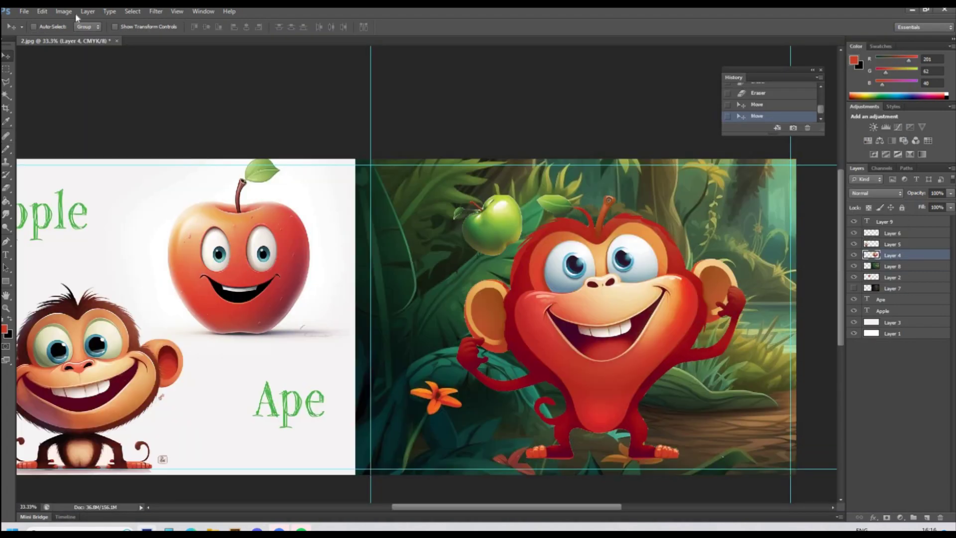
Flip the red apple-monkey layer horizontally and open Hue/Saturation for it
{"action": "left_click", "coordinate": [64, 11]}
{"action": "mouse_move", "coordinate": [42, 11]}
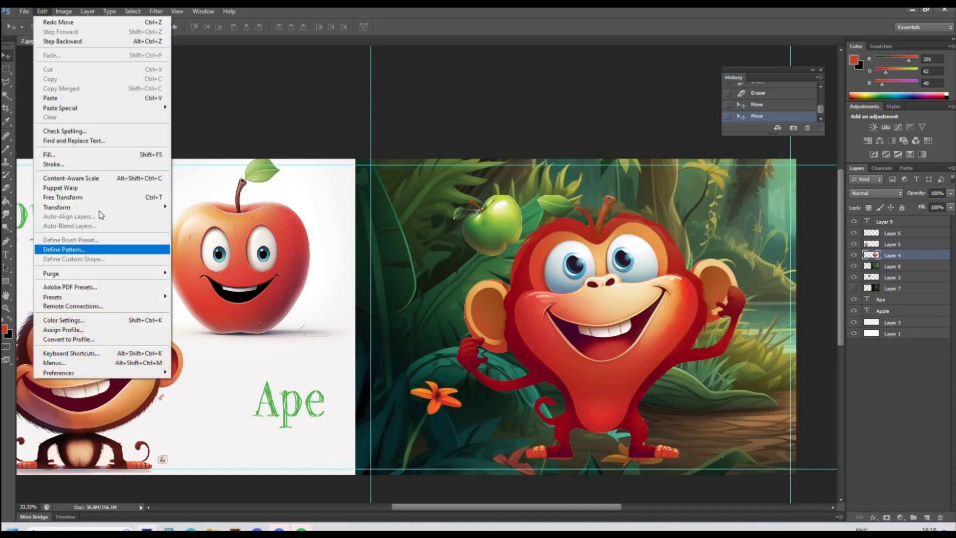
{"action": "mouse_move", "coordinate": [170, 228]}
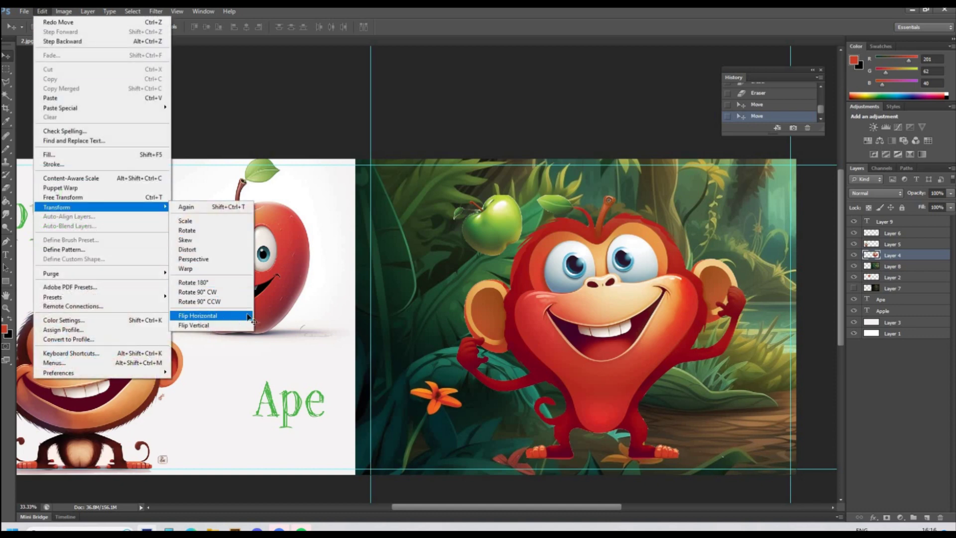
{"action": "left_click", "coordinate": [211, 315]}
{"action": "key", "text": "ctrl+u"}
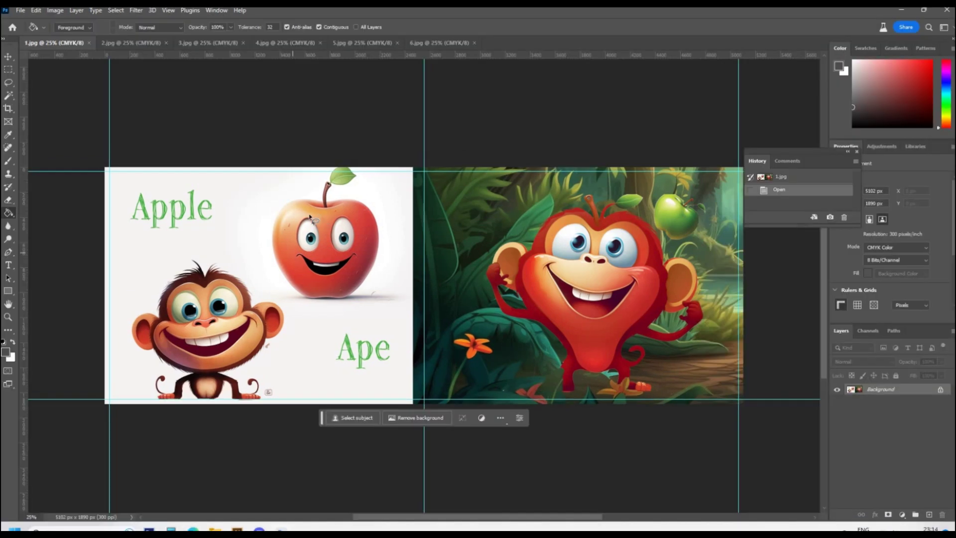
Lasso the apple's face in 1.jpg and run Generative Fill with the prompt "remove face"
{"action": "key", "text": "l"}
{"action": "mouse_move", "coordinate": [311, 216]}
{"action": "left_mouse_down"}
{"action": "mouse_move", "coordinate": [292, 260]}
{"action": "mouse_move", "coordinate": [319, 283]}
{"action": "mouse_move", "coordinate": [342, 279]}
{"action": "mouse_move", "coordinate": [362, 245]}
{"action": "mouse_move", "coordinate": [347, 213]}
{"action": "mouse_move", "coordinate": [310, 218]}
{"action": "left_mouse_up"}
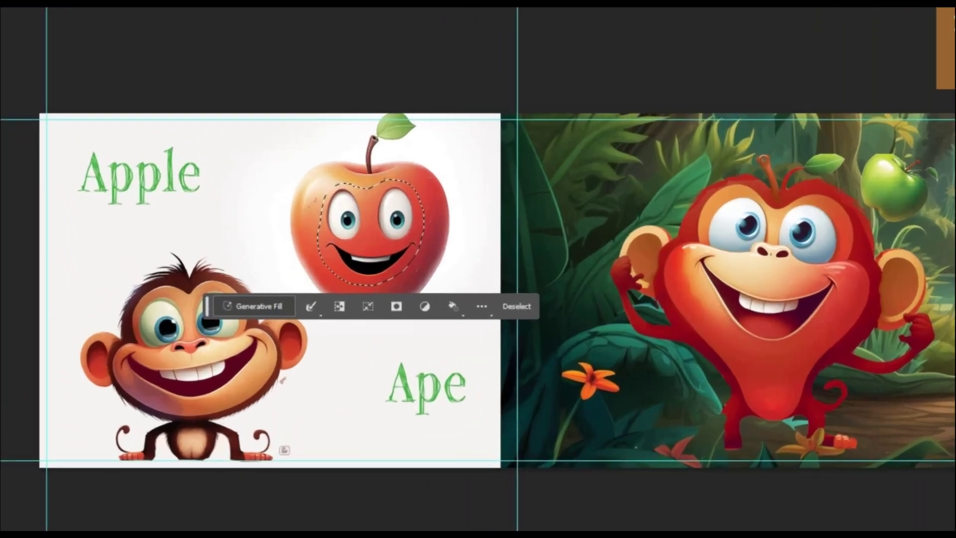
{"action": "left_click", "coordinate": [259, 296]}
{"action": "type", "text": "remove face"}
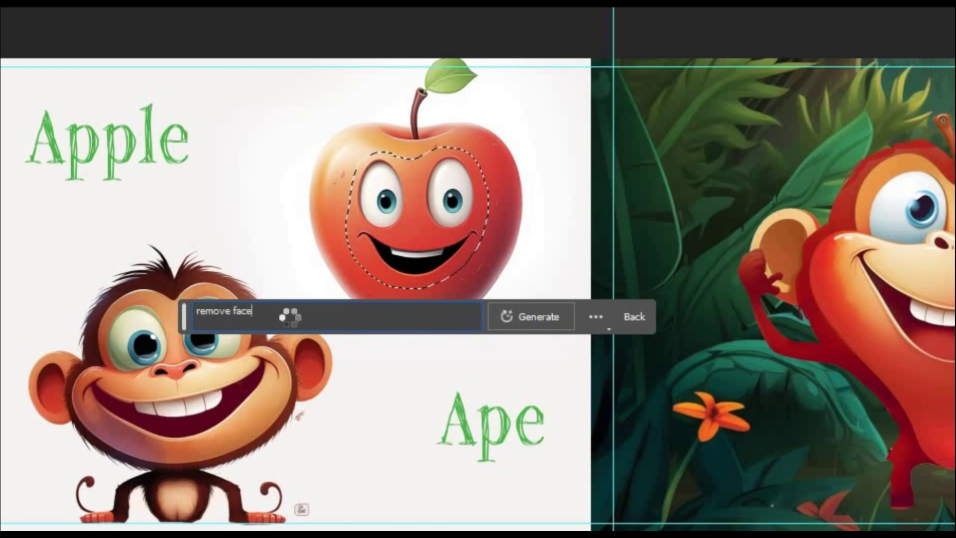
{"action": "key", "text": "Return"}
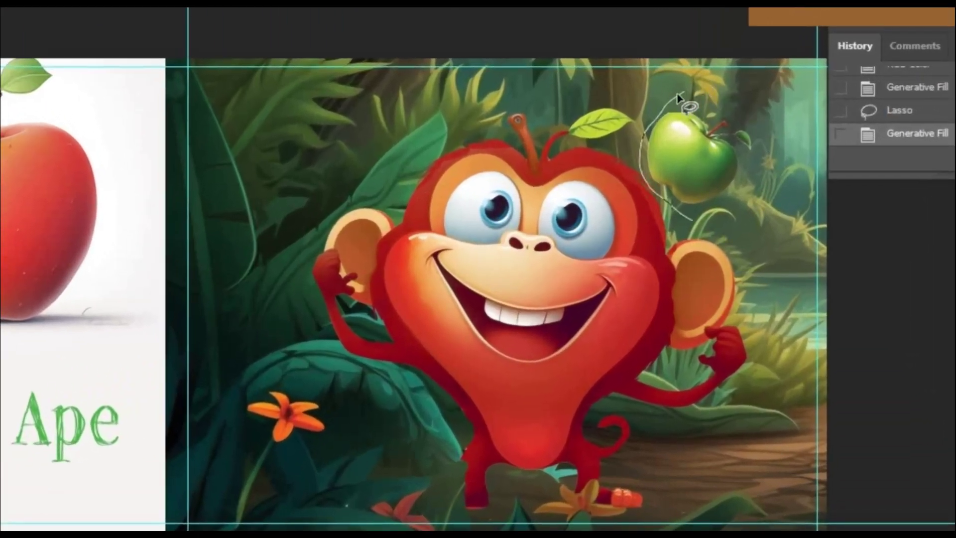
Lasso the green apple beside the red apple-monkey and run Generative Fill with the prompt "remove apple"
{"action": "left_click_drag", "start_coordinate": [678, 97], "coordinate": [698, 222]}
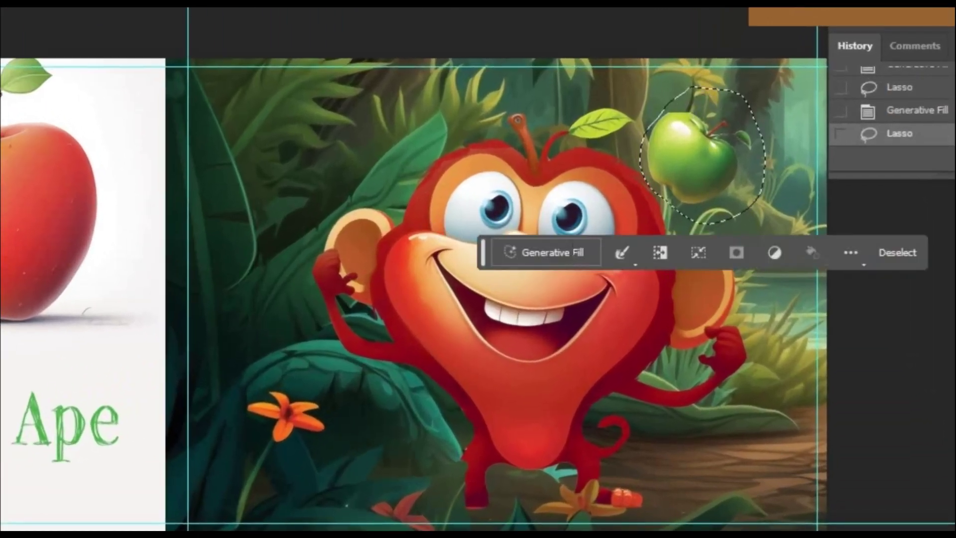
{"action": "left_click", "coordinate": [497, 252]}
{"action": "type", "text": "remove apple"}
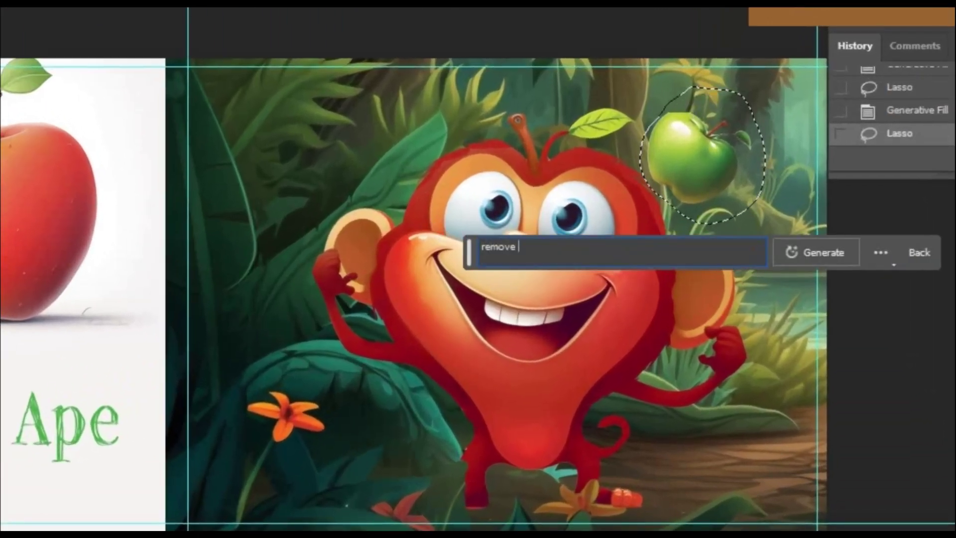
{"action": "left_click", "coordinate": [827, 250]}
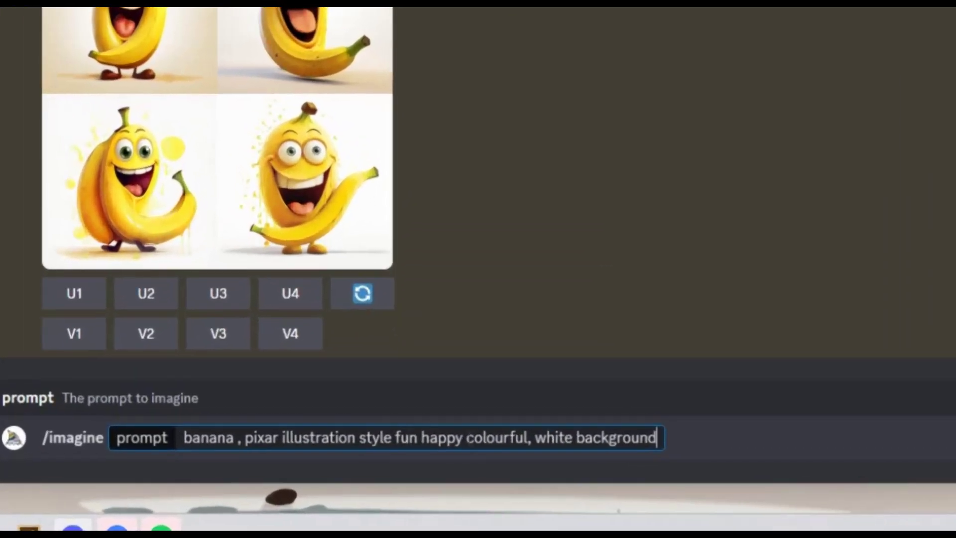
In Discord, remove "happy" from the banana /imagine prompt and submit it
{"action": "double_click", "coordinate": [441, 438]}
{"action": "key", "text": "BackSpace"}
{"action": "key", "text": "Return"}
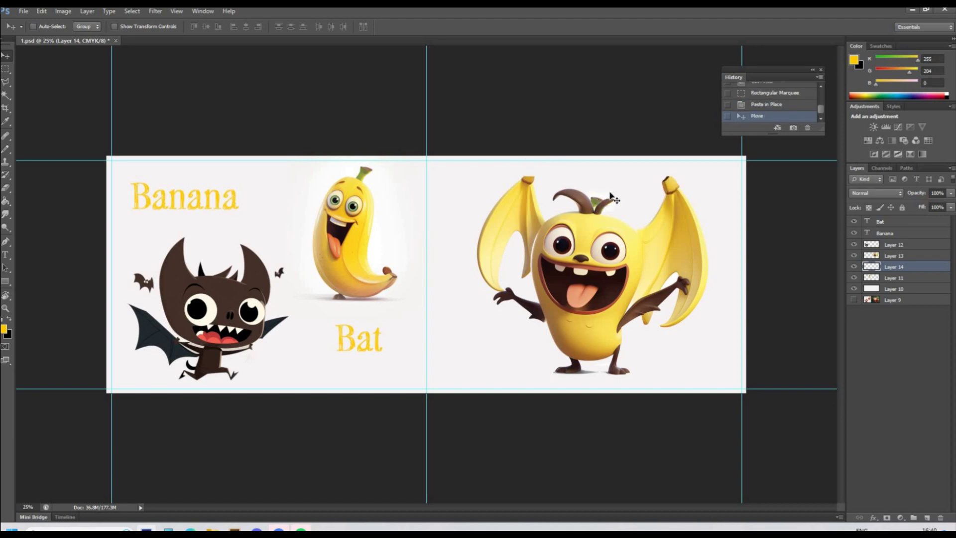
Rotate the pasted horn piece on the banana-bat's head and move its layer above Layer 12
{"action": "key", "text": "ctrl+t"}
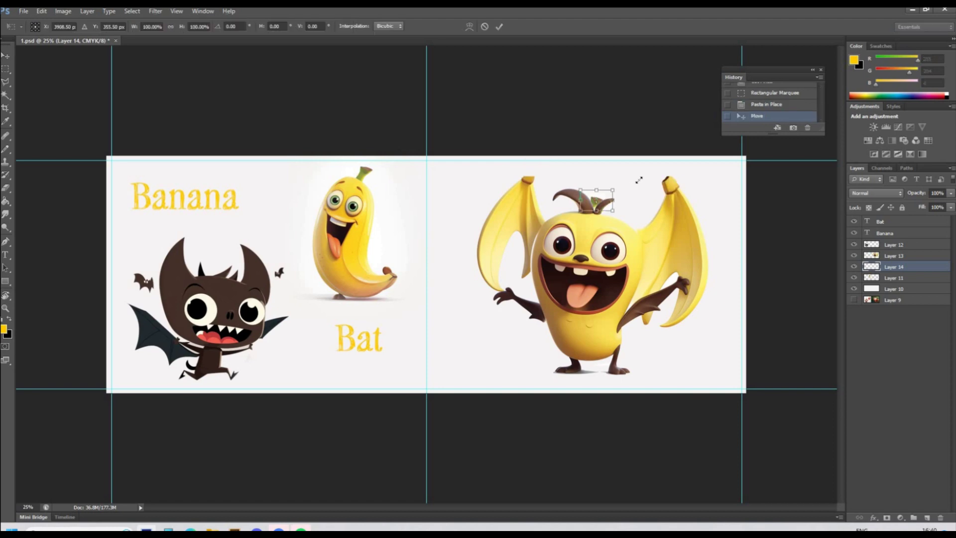
{"action": "left_click_drag", "start_coordinate": [620, 171], "coordinate": [620, 155]}
{"action": "key", "text": "Return"}
{"action": "left_click_drag", "start_coordinate": [890, 264], "coordinate": [892, 243]}
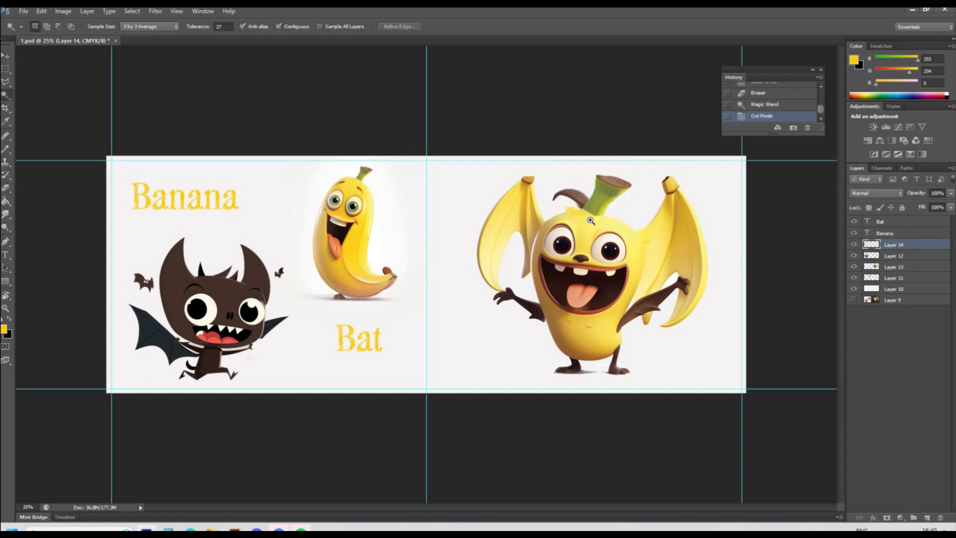
Erase the base of the green stem where it meets the banana-bat's head and paste the cut stem in place
{"action": "key", "text": "e"}
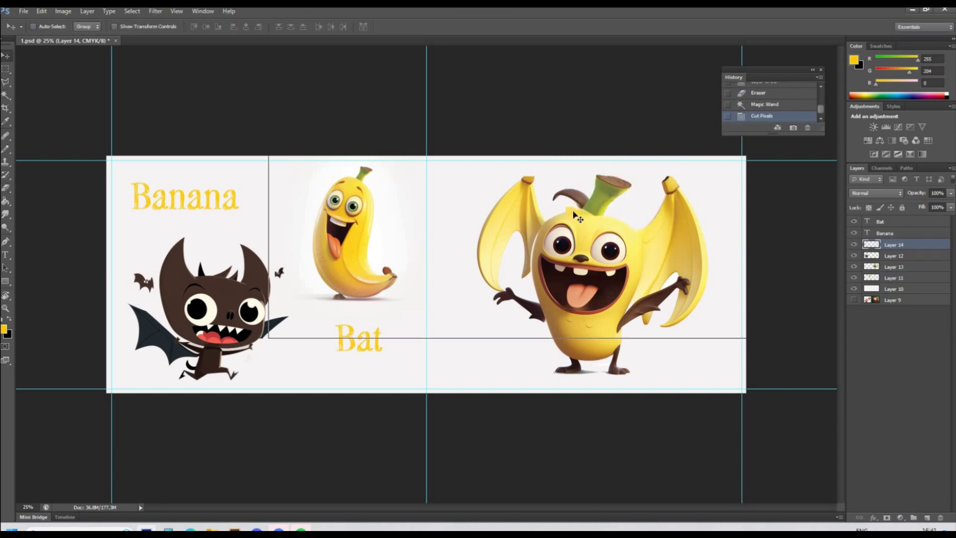
{"action": "left_click", "coordinate": [591, 220], "text": "ctrl"}
{"action": "mouse_move", "coordinate": [584, 206]}
{"action": "left_mouse_down"}
{"action": "mouse_move", "coordinate": [595, 201]}
{"action": "mouse_move", "coordinate": [597, 215]}
{"action": "left_mouse_up"}
{"action": "key", "text": "v"}
{"action": "key", "text": "ctrl+shift+v"}
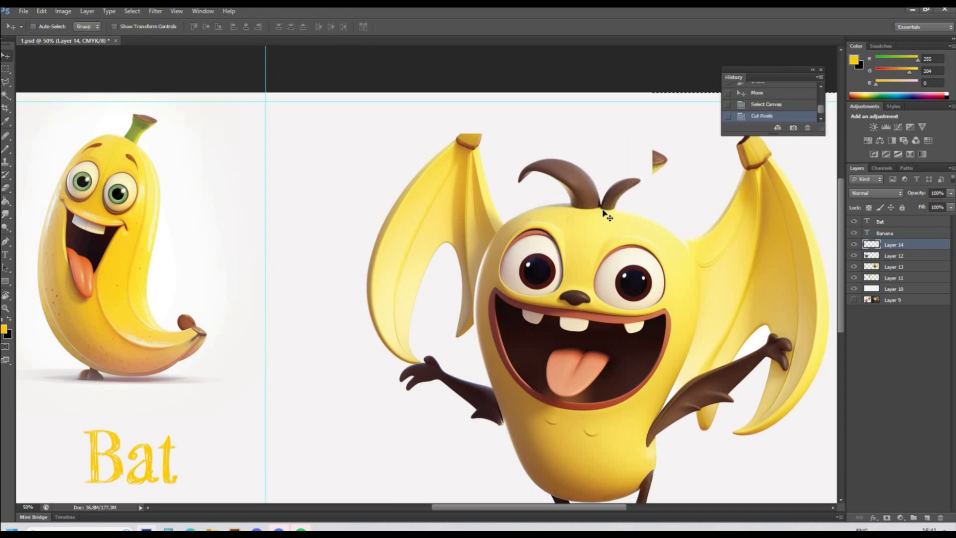
Clean up the left brown horn on the banana-bat's head with the Eraser, adjusting its brush settings
{"action": "key", "text": "e"}
{"action": "left_click", "coordinate": [527, 163], "text": "ctrl"}
{"action": "left_click_drag", "start_coordinate": [521, 152], "coordinate": [584, 198]}
{"action": "left_click", "coordinate": [46, 26]}
{"action": "key", "text": "Return"}
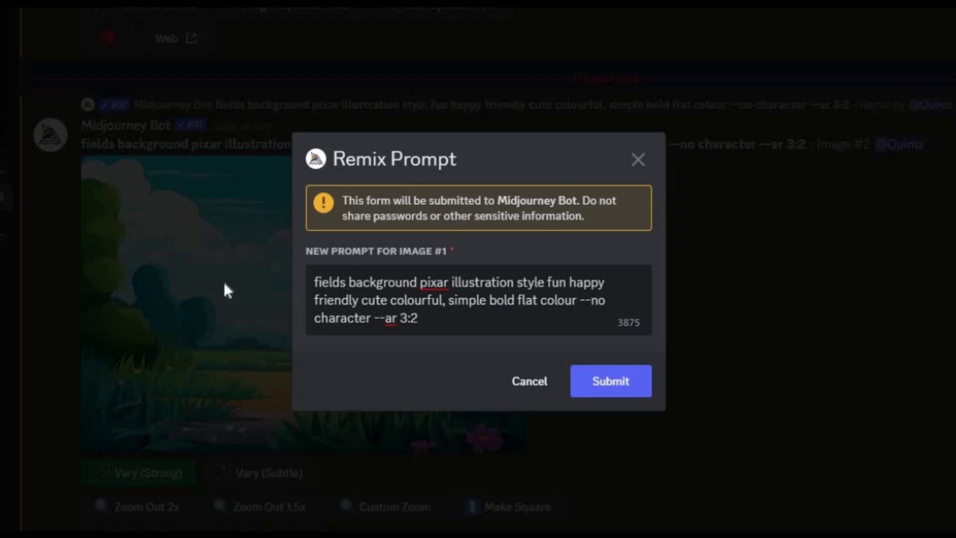
In Discord, replace "fields" with "cave" in the remix prompt for the background image
{"action": "key", "text": "ctrl+shift+Right"}
{"action": "type", "text": "cave"}
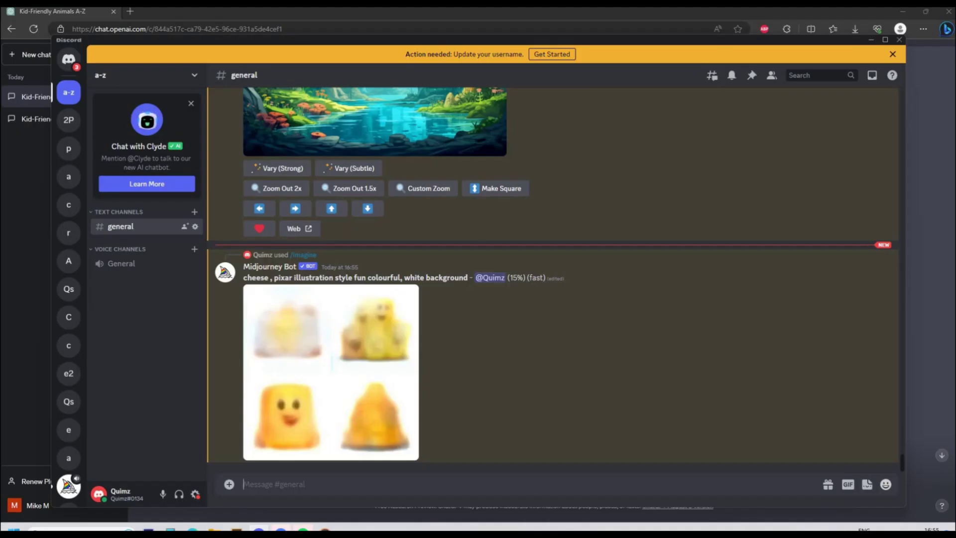
Submit the /imagine prompt "cow, pixar illustration style fun happy friendly cute colourful, white background"
{"action": "type", "text": "/"}
{"action": "key", "text": "Tab"}
{"action": "type", "text": "ape monkey , pixar illustration style fun happy friendly cute colourful, white background"}
{"action": "left_click_drag", "start_coordinate": [327, 510], "coordinate": [251, 510]}
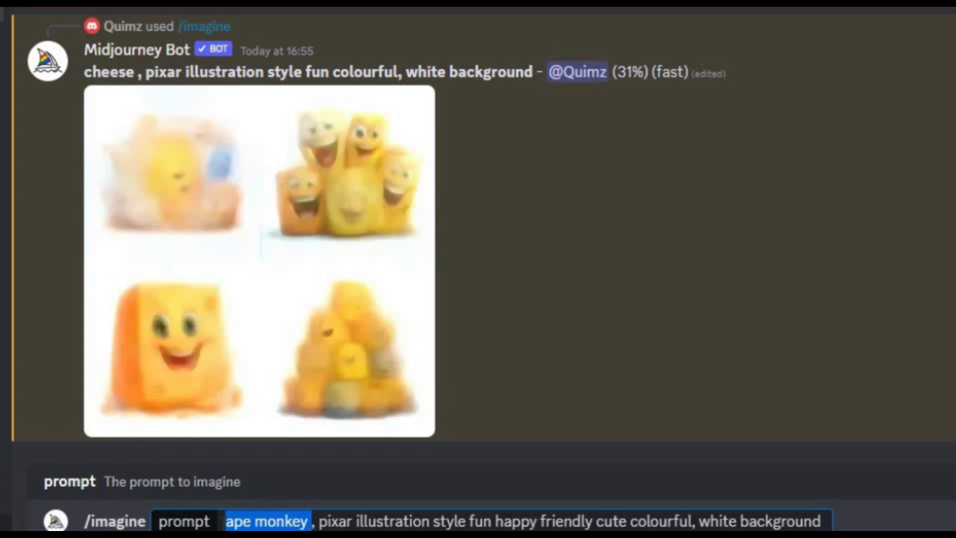
{"action": "type", "text": "cow"}
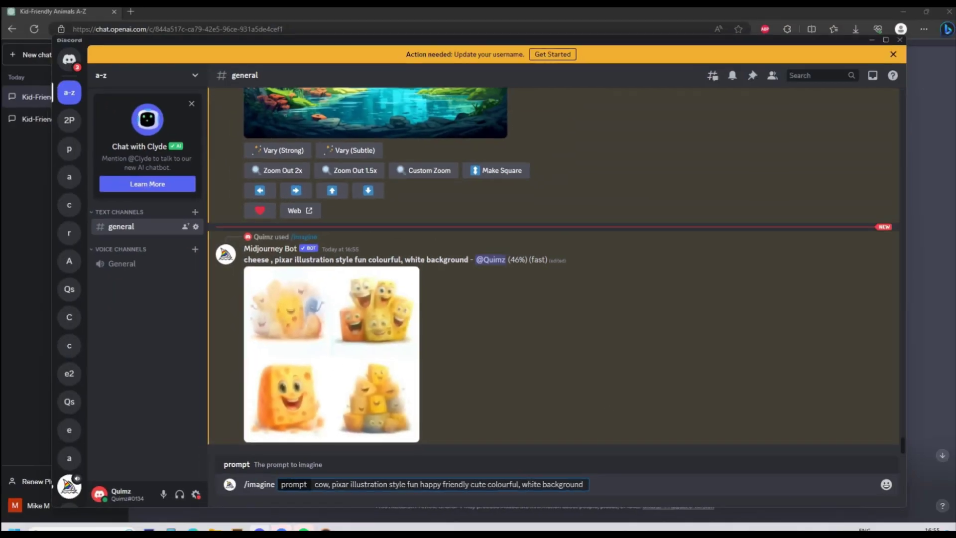
{"action": "key", "text": "Return"}
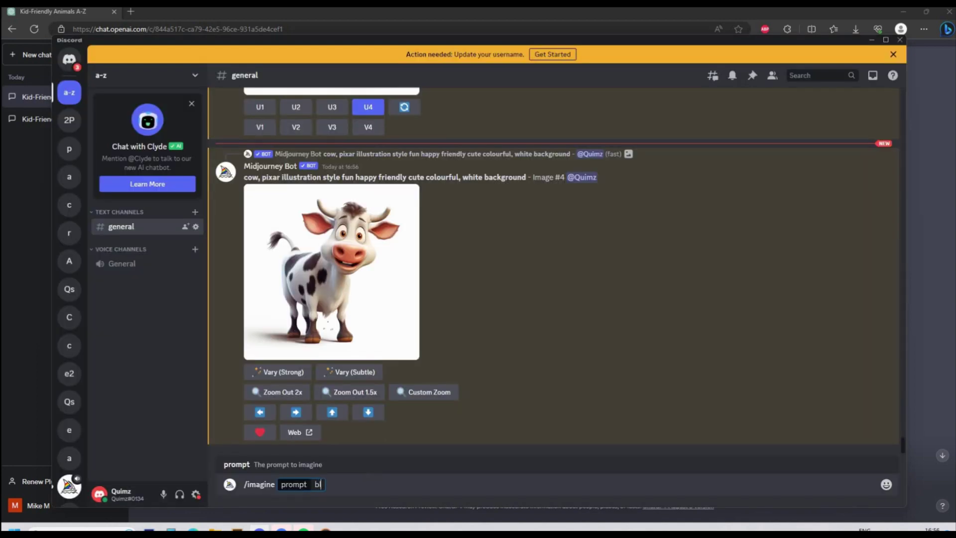
Prompt Midjourney for a "block of cheese as a cow body of cow" in the same pixar style, and rerun the resulting image grid
{"action": "type", "text": "block of cheese as a cow body of cow, pixar illustration style fun happy friendly cute colourful, white background cheese that looks like a cow mostly cheese --ar 3:2"}
{"action": "scroll", "coordinate": [342, 341], "scroll_direction": "down", "scroll_amount": 1}
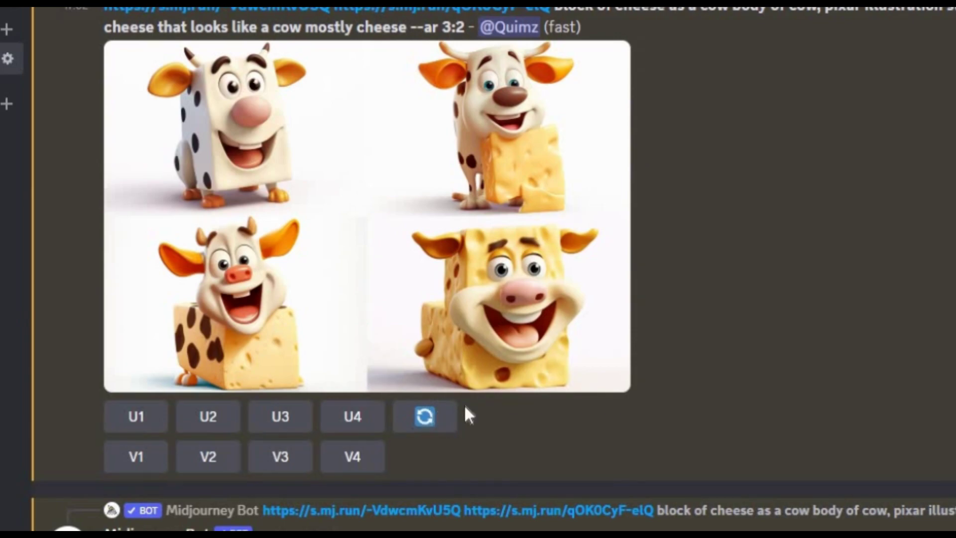
{"action": "left_click", "coordinate": [404, 355]}
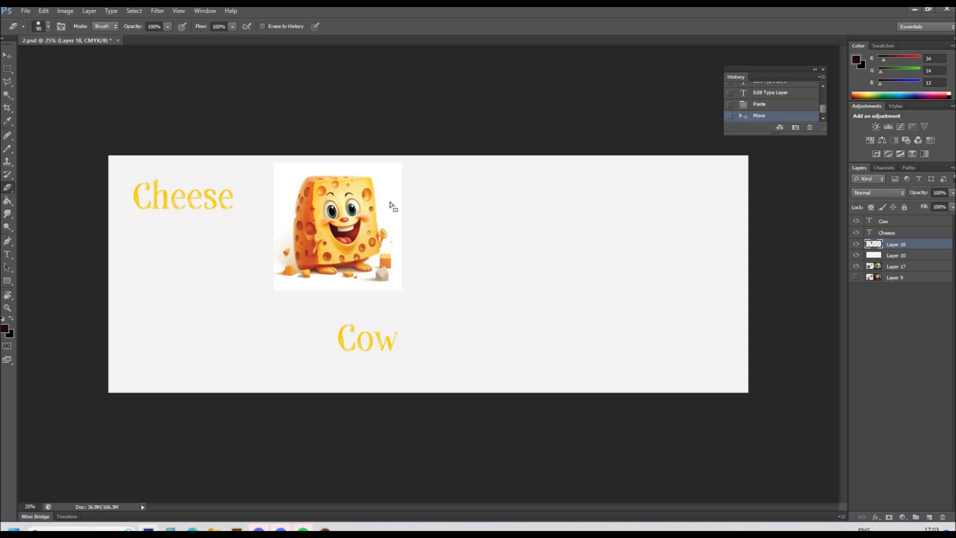
In Photoshop, select the cheese character's white background with the Magic Wand, cut it out, and reposition the character
{"action": "key", "text": "w"}
{"action": "left_click", "coordinate": [390, 205]}
{"action": "key", "text": "ctrl+x"}
{"action": "left_click_drag", "start_coordinate": [396, 275], "coordinate": [429, 301]}
Show the rulers and resize the cheese character with Free Transform on the Cheese and Cow page
{"action": "key", "text": "ctrl+r"}
{"action": "key", "text": "ctrl+t"}
{"action": "mouse_move", "coordinate": [374, 266]}
{"action": "left_mouse_down"}
{"action": "mouse_move", "coordinate": [369, 278]}
{"action": "mouse_move", "coordinate": [365, 256]}
{"action": "left_mouse_up"}
{"action": "key", "text": "Return"}
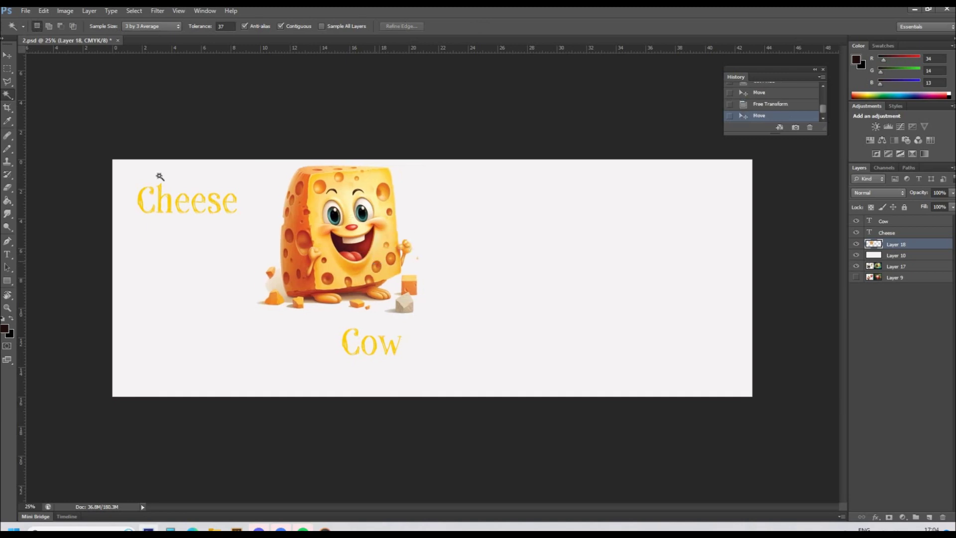
Flip the cheese character horizontally and shift it slightly on the page
{"action": "left_click", "coordinate": [44, 10]}
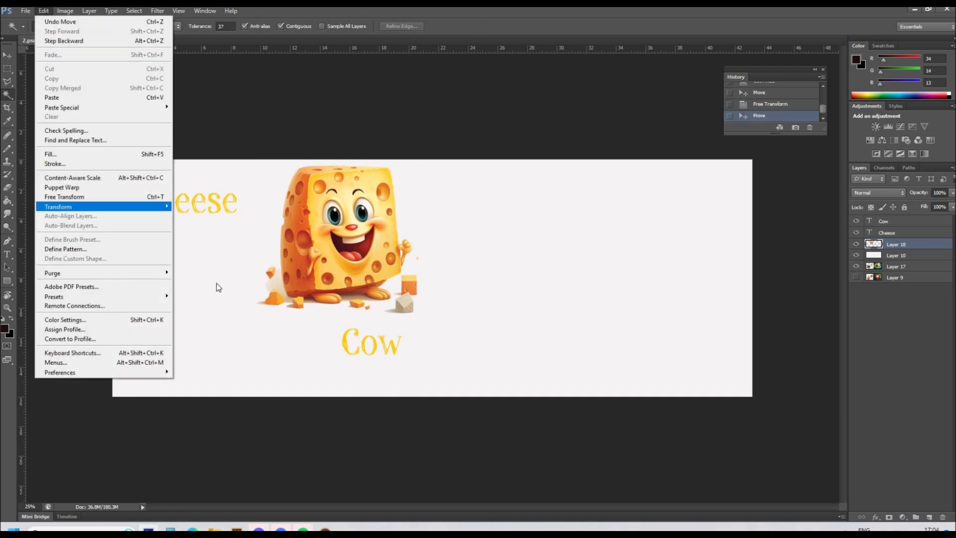
{"action": "mouse_move", "coordinate": [105, 207]}
{"action": "left_click", "coordinate": [217, 315]}
{"action": "left_click_drag", "start_coordinate": [316, 286], "coordinate": [330, 288]}
Paste the cow picture beside the word Cow, cut out its white background, and start Free Transform on it
{"action": "key", "text": "ctrl+v"}
{"action": "left_click_drag", "start_coordinate": [456, 278], "coordinate": [239, 327]}
{"action": "left_click", "coordinate": [220, 325]}
{"action": "key", "text": "ctrl+x"}
{"action": "key", "text": "v"}
{"action": "left_click_drag", "start_coordinate": [254, 258], "coordinate": [277, 245]}
{"action": "key", "text": "ctrl+t"}
Switch to Discord, check the cow image, and upscale the fourth cheese-cow image of the latest grid
{"action": "left_click", "coordinate": [278, 528]}
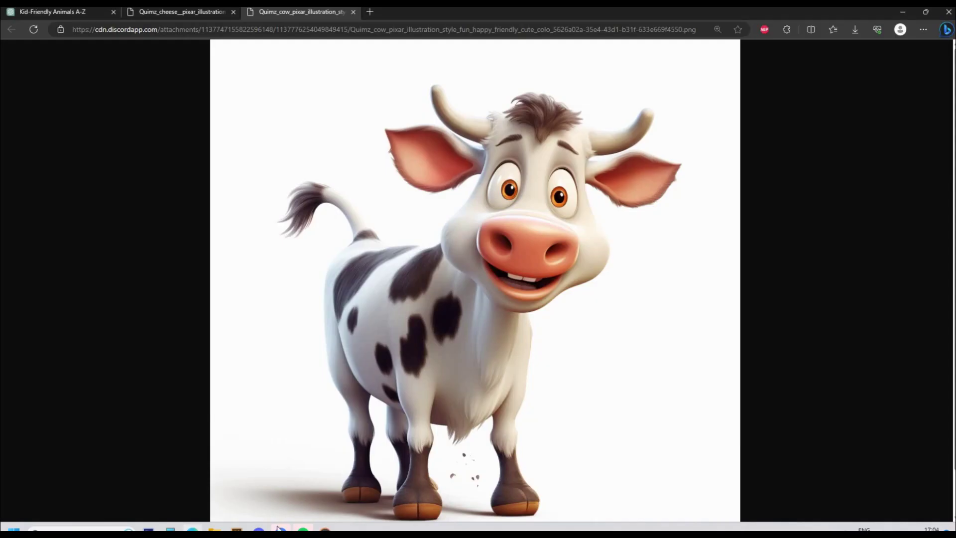
{"action": "left_click", "coordinate": [259, 529]}
{"action": "left_click", "coordinate": [311, 367]}
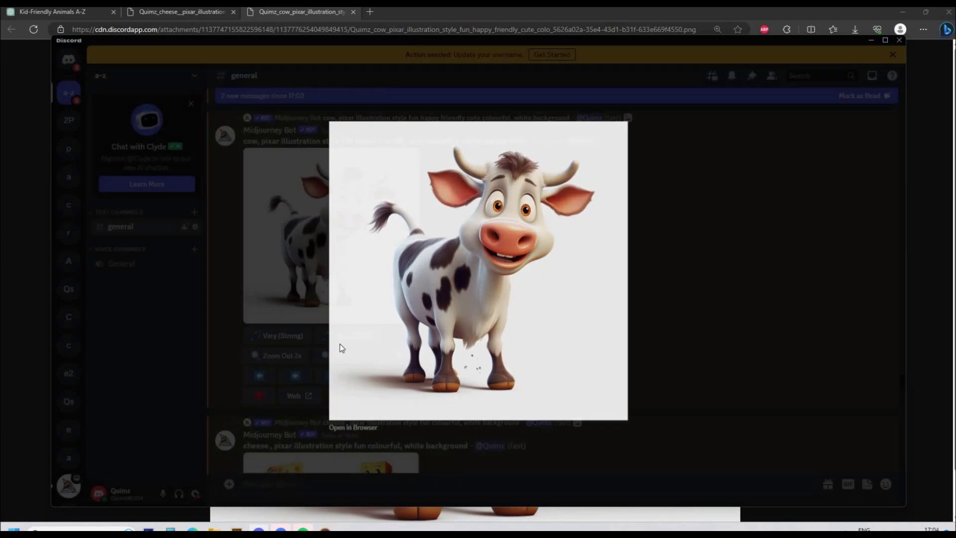
{"action": "scroll", "coordinate": [346, 350], "scroll_direction": "down", "scroll_amount": 15}
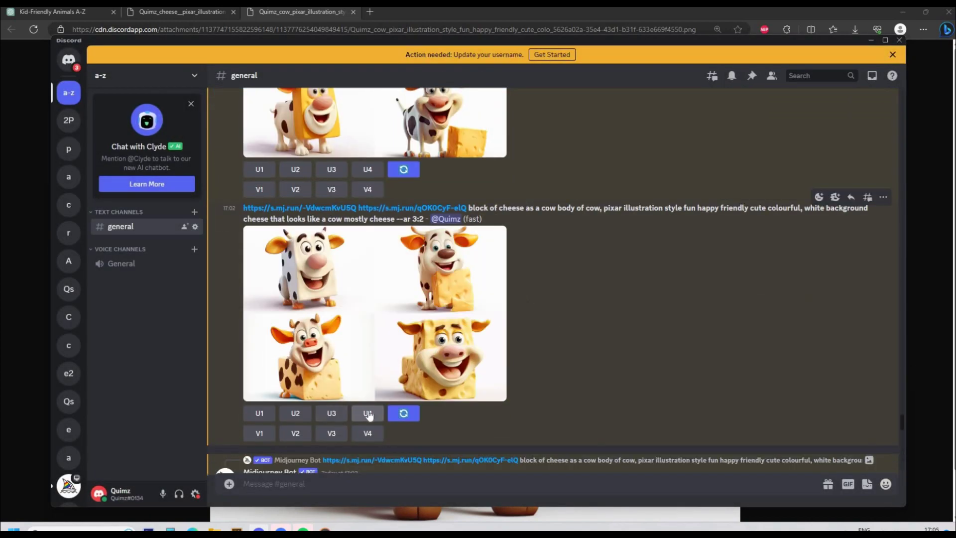
{"action": "left_click", "coordinate": [369, 414]}
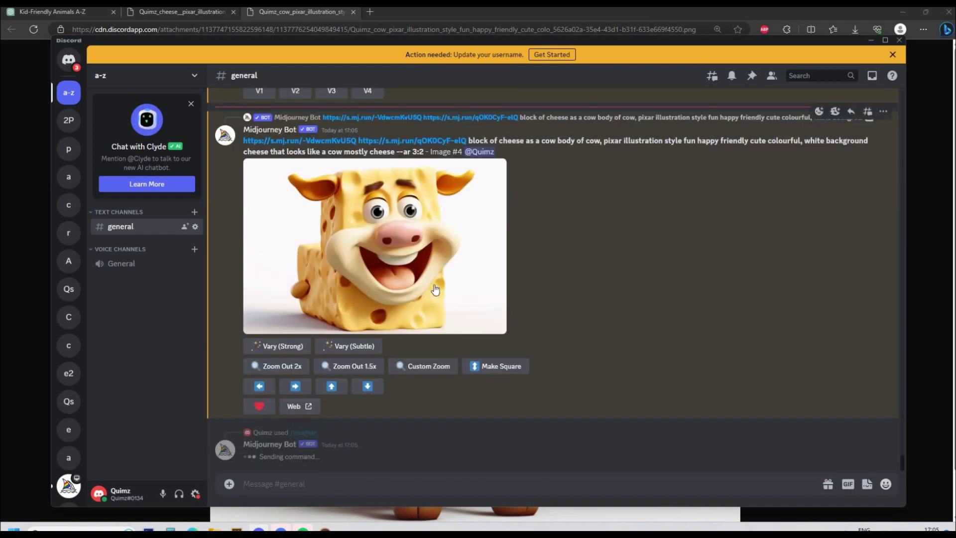
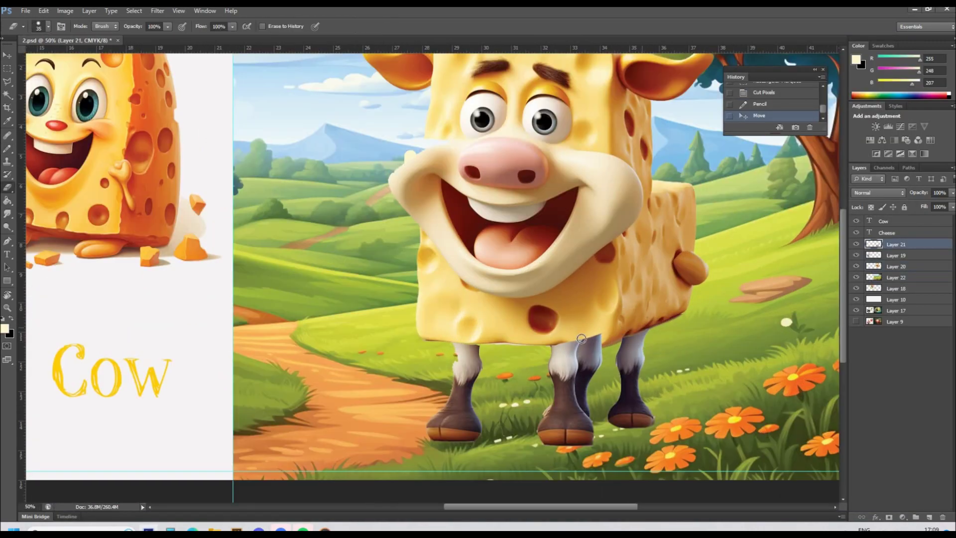
In Photoshop, erase the tops of the cow legs where they meet the underside of the cheese-cow's body
{"action": "mouse_move", "coordinate": [595, 338]}
{"action": "left_mouse_down"}
{"action": "mouse_move", "coordinate": [585, 361]}
{"action": "mouse_move", "coordinate": [584, 343]}
{"action": "mouse_move", "coordinate": [605, 336]}
{"action": "left_mouse_up"}
{"action": "left_click_drag", "start_coordinate": [498, 335], "coordinate": [514, 337]}
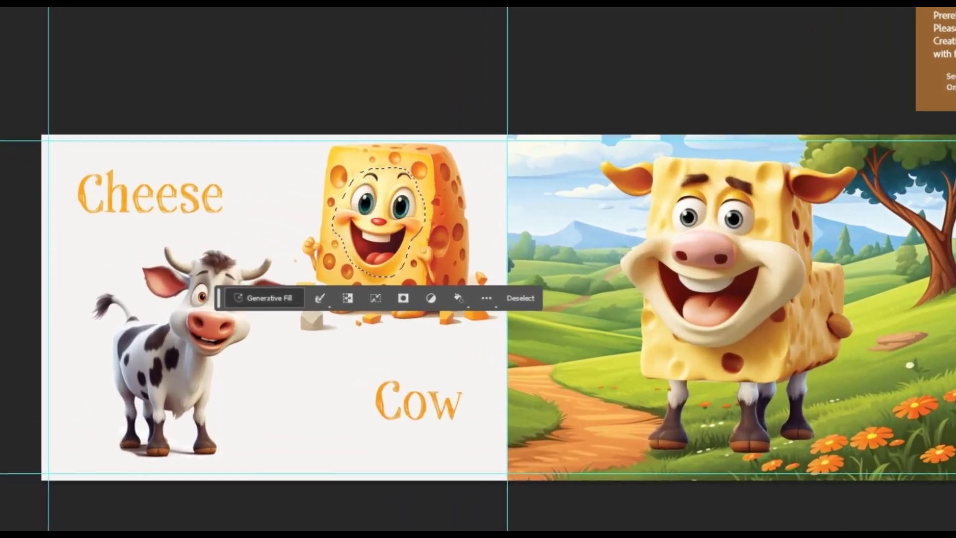
Run Generative Fill on the cheese's lassoed face with the prompt "remove face", and lasso around the cheese's lower part
{"action": "left_click", "coordinate": [271, 298]}
{"action": "type", "text": "remove fac"}
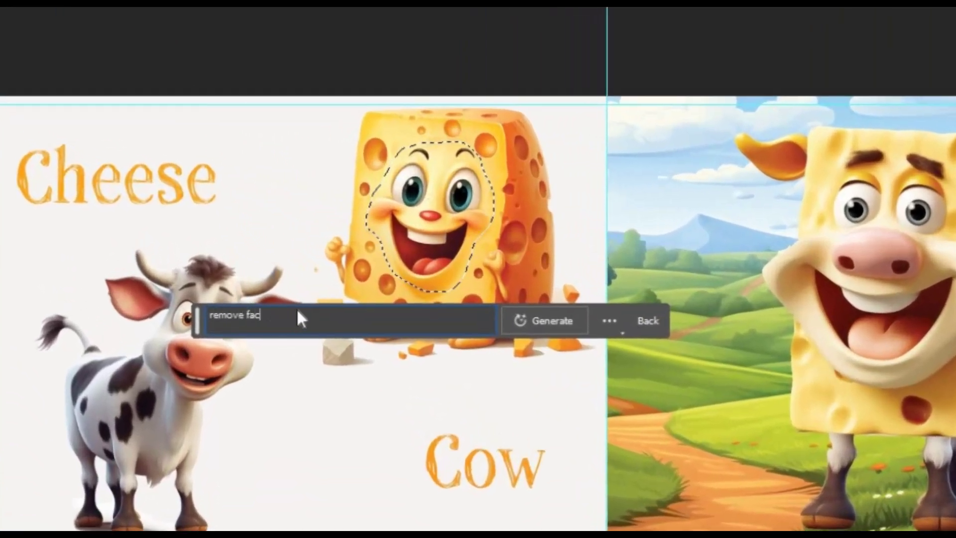
{"action": "type", "text": "e"}
{"action": "key", "text": "Return"}
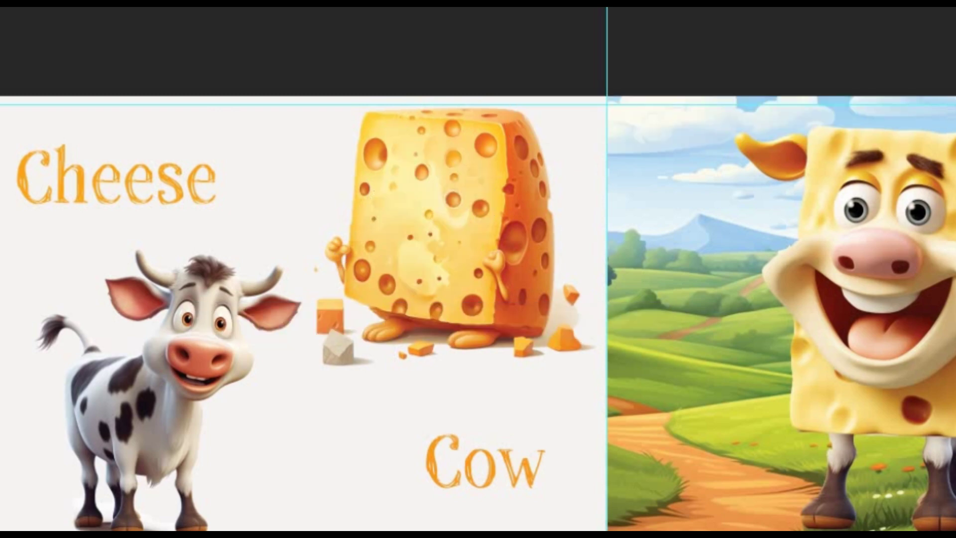
{"action": "mouse_move", "coordinate": [325, 284]}
{"action": "left_mouse_down"}
{"action": "mouse_move", "coordinate": [557, 330]}
{"action": "mouse_move", "coordinate": [555, 283]}
{"action": "mouse_move", "coordinate": [567, 273]}
{"action": "mouse_move", "coordinate": [556, 270]}
{"action": "mouse_move", "coordinate": [562, 277]}
{"action": "left_mouse_up"}
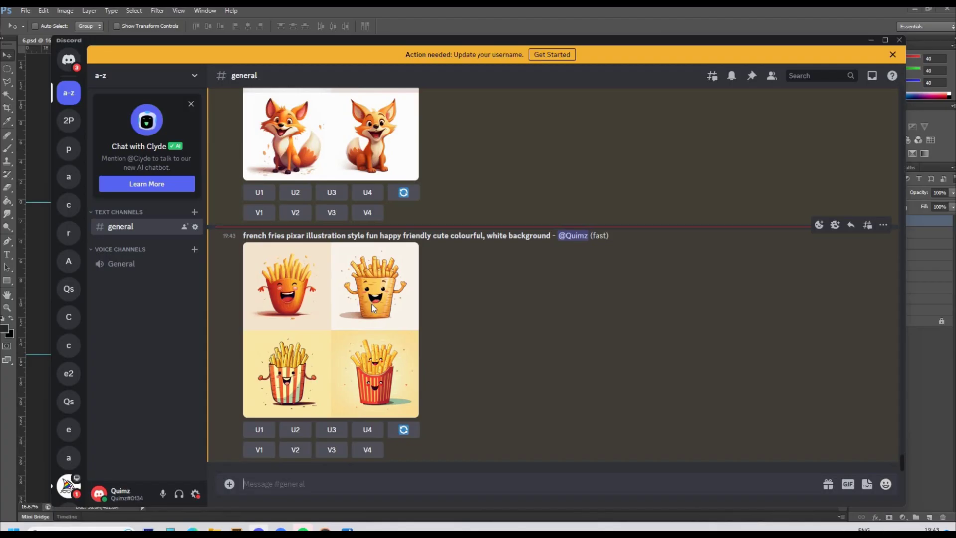
In Discord, preview the french fries and fox grids, upscale the third fox image, and zoom out the fries-fox image 2x
{"action": "left_click", "coordinate": [372, 303]}
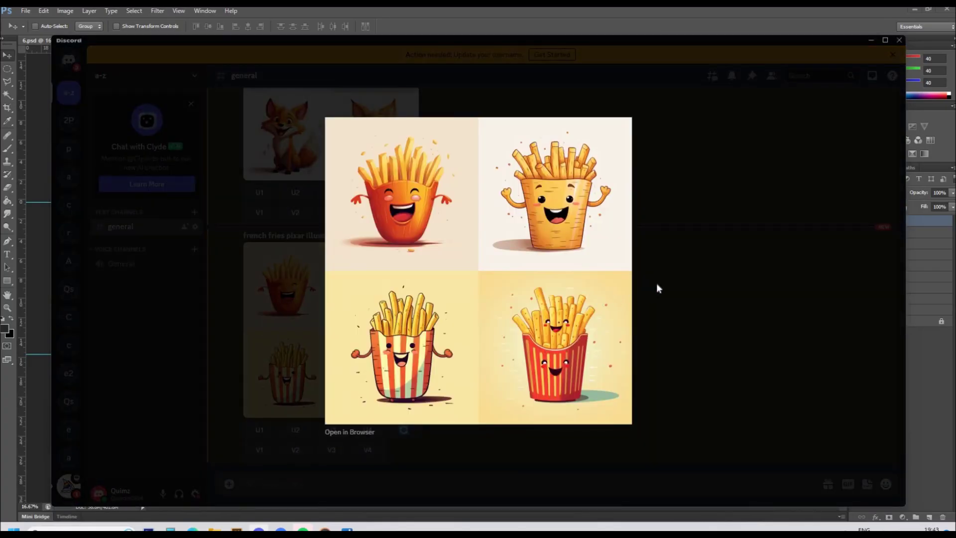
{"action": "left_click", "coordinate": [655, 283]}
{"action": "scroll", "coordinate": [336, 339], "scroll_direction": "up", "scroll_amount": 3}
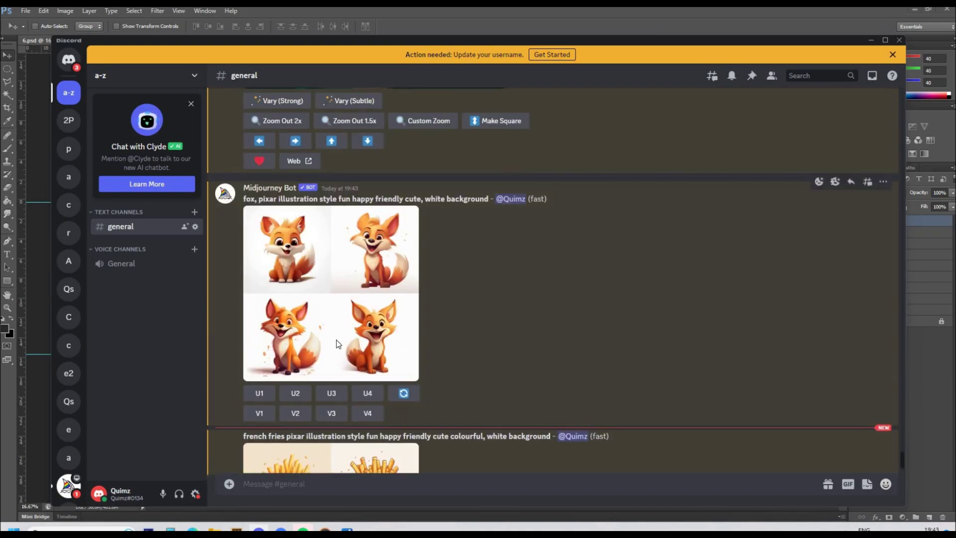
{"action": "left_click", "coordinate": [336, 339]}
{"action": "left_click", "coordinate": [678, 312]}
{"action": "left_click", "coordinate": [331, 393]}
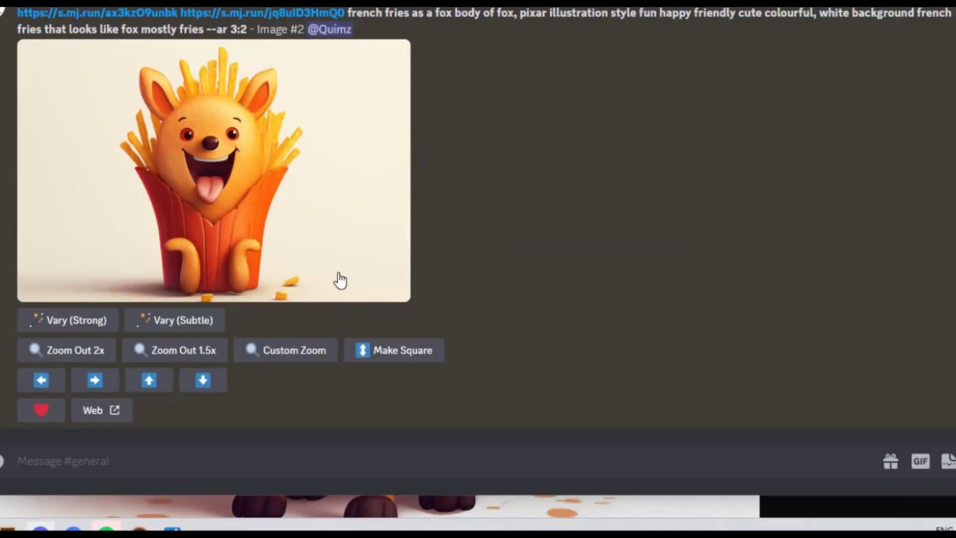
{"action": "left_click", "coordinate": [72, 356]}
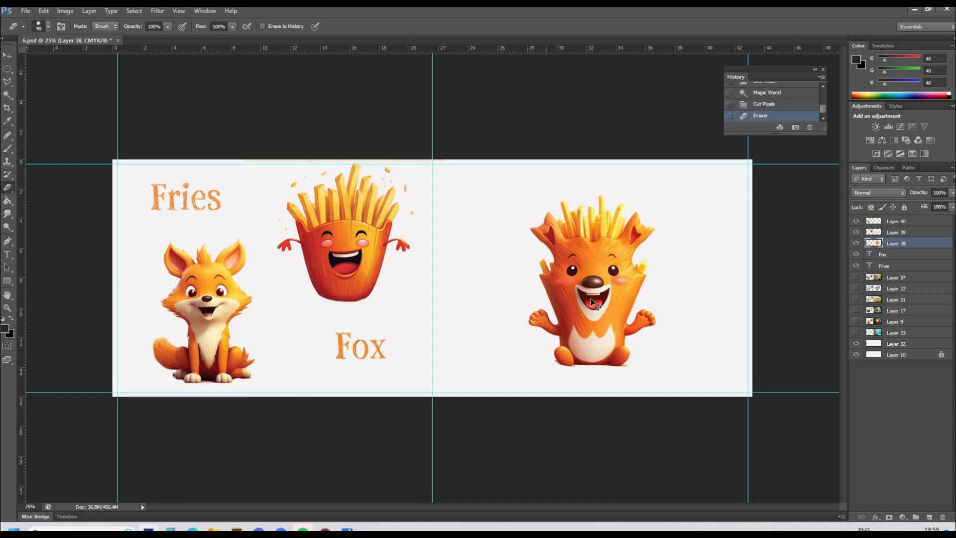
In Photoshop, move the fries-fox character up on its page and resize it with Free Transform
{"action": "left_click_drag", "start_coordinate": [587, 284], "coordinate": [600, 273]}
{"action": "key", "text": "ctrl+t"}
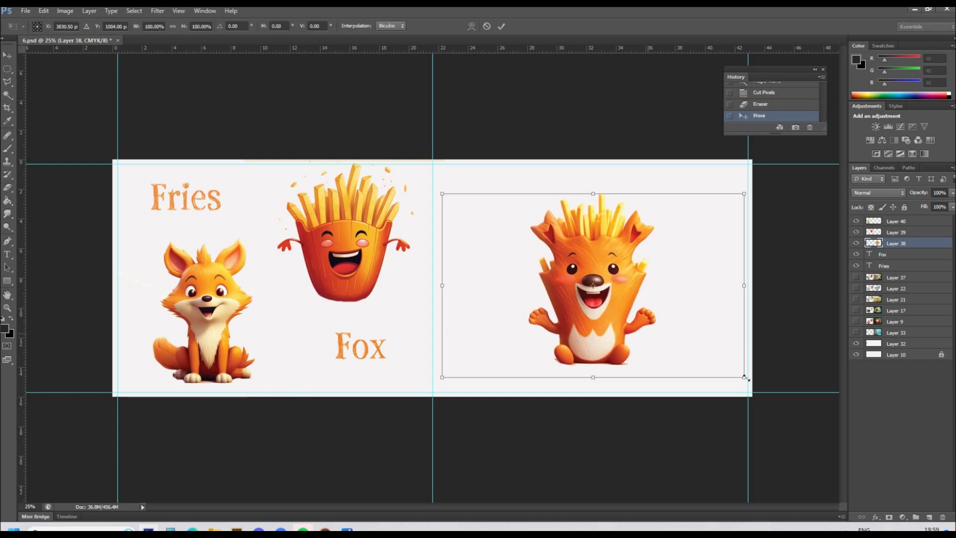
{"action": "left_click_drag", "start_coordinate": [782, 398], "coordinate": [787, 392]}
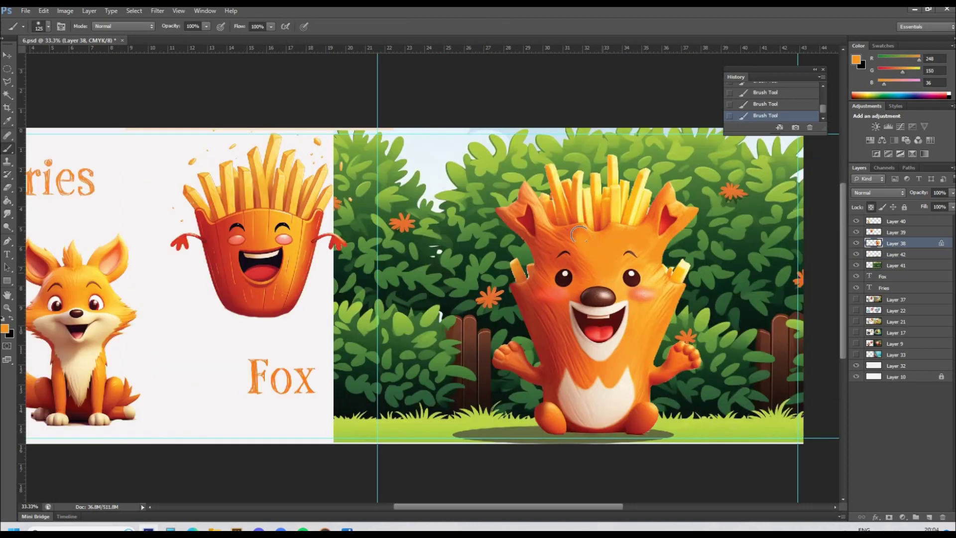
Sample orange tones from the fries-fox and paint over its grainy body texture with the Brush at 29% opacity
{"action": "left_click", "coordinate": [573, 237], "text": "alt"}
{"action": "key", "text": "2"}
{"action": "key", "text": "9"}
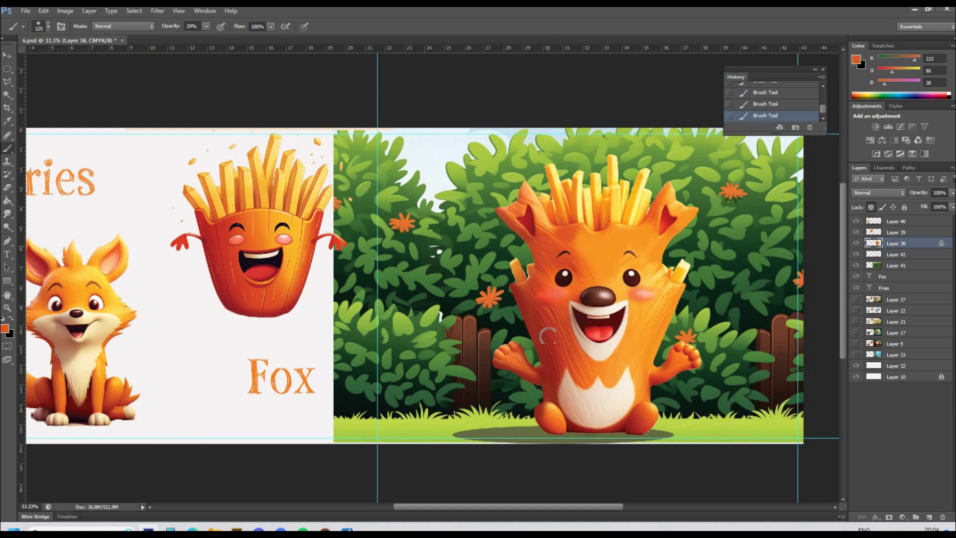
{"action": "left_click", "coordinate": [550, 364], "text": "alt"}
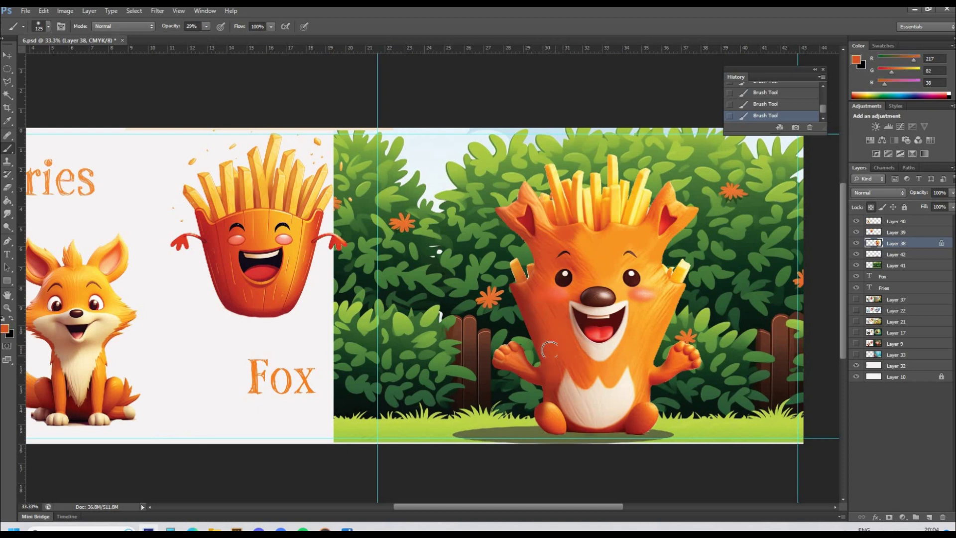
{"action": "left_click", "coordinate": [661, 296], "text": "alt"}
{"action": "left_click", "coordinate": [562, 335], "text": "alt"}
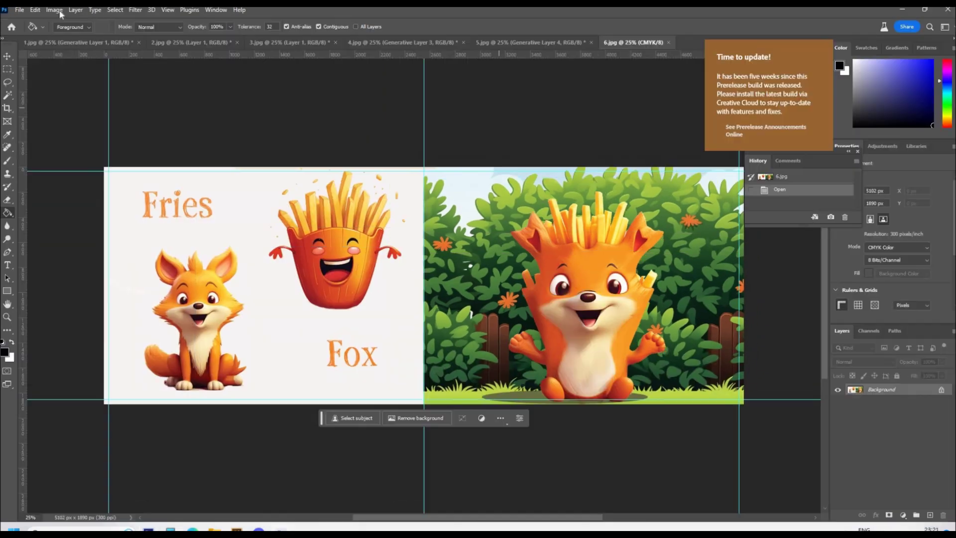
Convert 6.jpg to RGB Color mode
{"action": "left_click", "coordinate": [54, 9]}
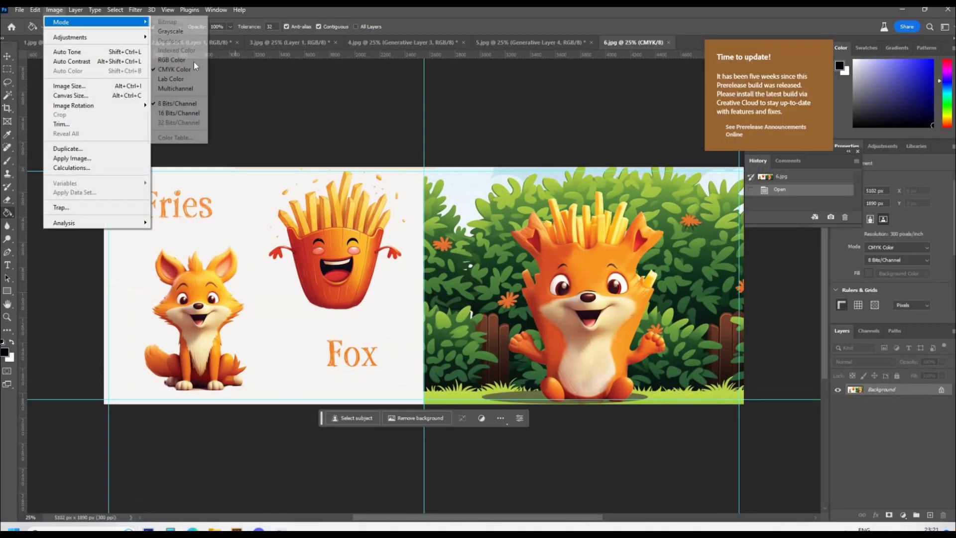
{"action": "mouse_move", "coordinate": [65, 21]}
{"action": "left_click", "coordinate": [170, 57]}
Lasso the french fries character's face in 6.jpg and run Generative Fill with a remove prompt
{"action": "key", "text": "l"}
{"action": "left_click_drag", "start_coordinate": [352, 242], "coordinate": [318, 241]}
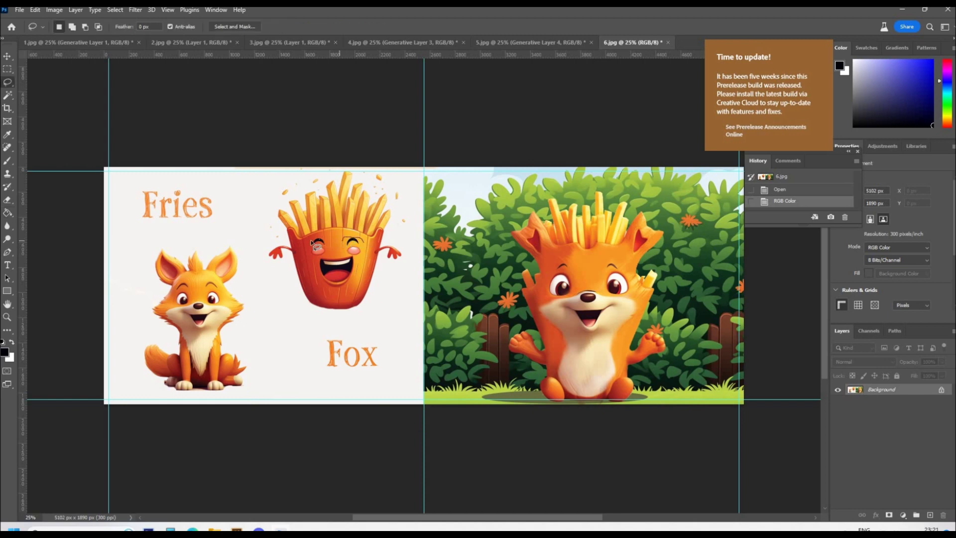
{"action": "left_click_drag", "start_coordinate": [366, 263], "coordinate": [356, 240]}
{"action": "left_click", "coordinate": [266, 298]}
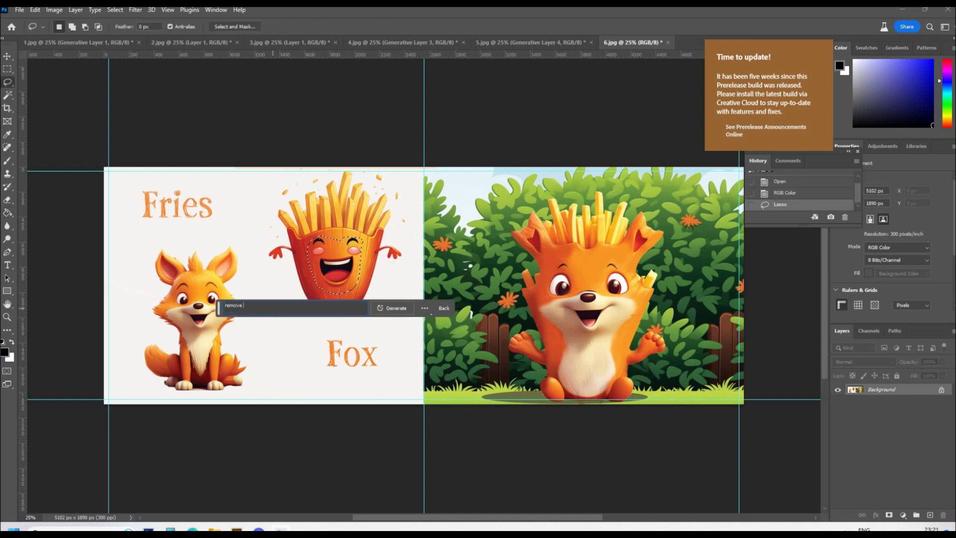
{"action": "key", "text": "Return"}
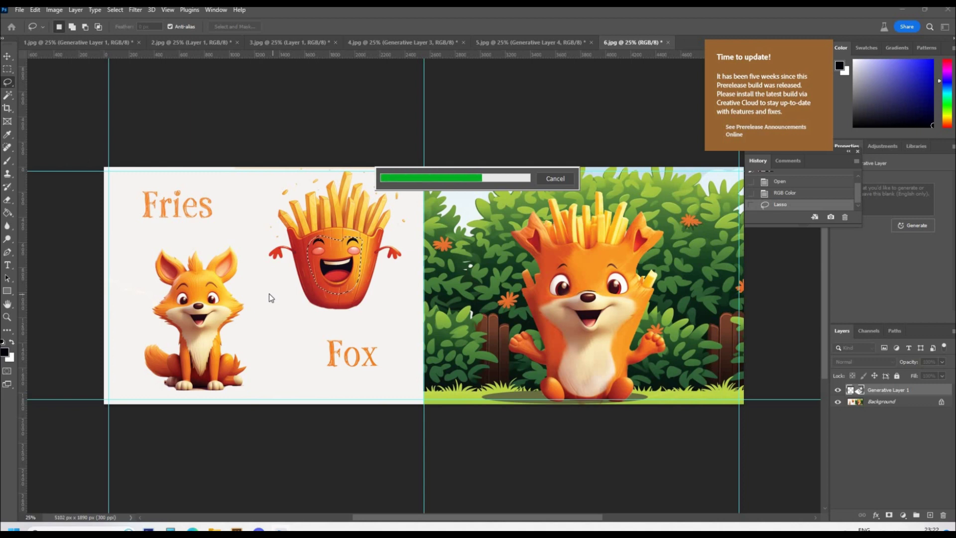
Lasso both arms of the french fries character and remove them with Generative Fill
{"action": "mouse_move", "coordinate": [298, 257]}
{"action": "left_mouse_down"}
{"action": "mouse_move", "coordinate": [283, 239]}
{"action": "mouse_move", "coordinate": [297, 259]}
{"action": "left_mouse_up"}
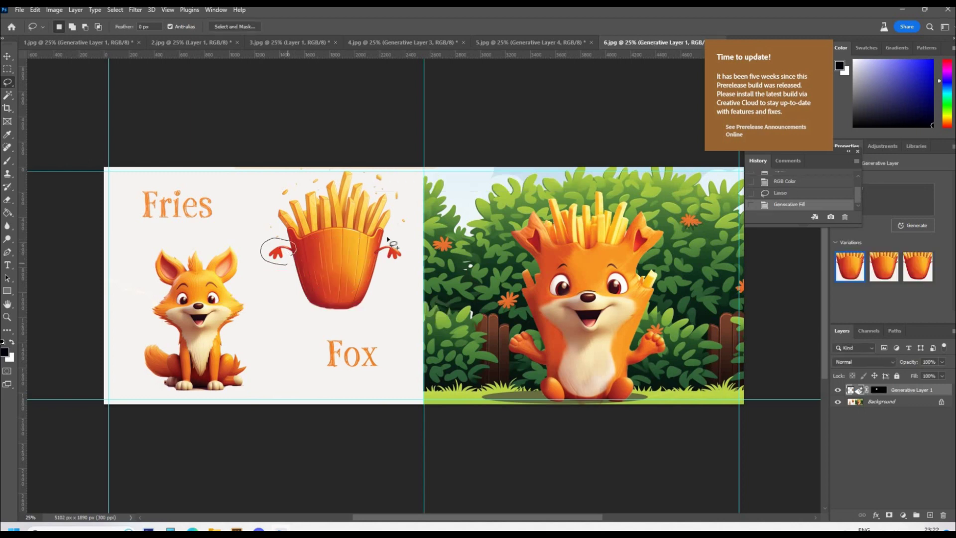
{"action": "left_click_drag", "start_coordinate": [405, 243], "coordinate": [393, 256]}
{"action": "left_click", "coordinate": [294, 279]}
{"action": "left_click", "coordinate": [396, 279]}
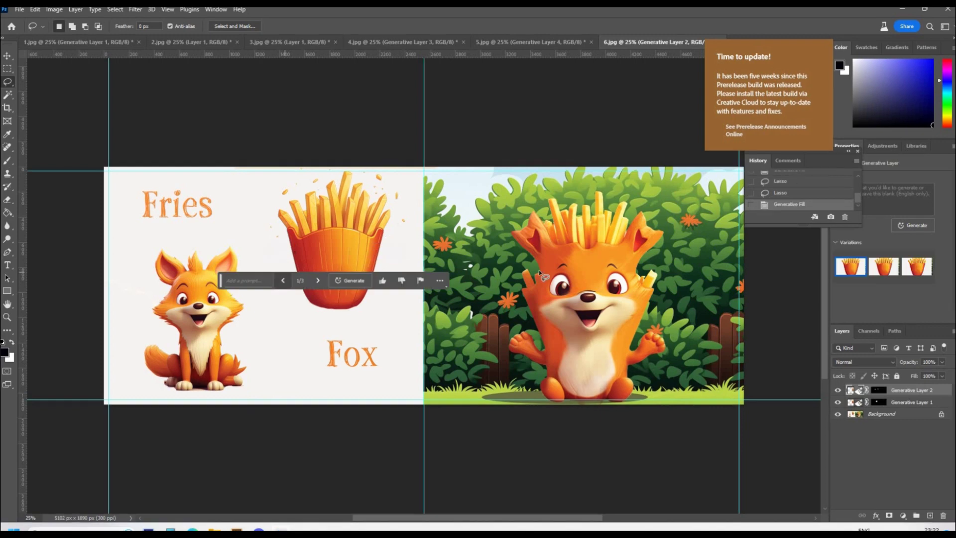
Lasso both ears of the fries-fox on the illustrated page and run Generative Fill with the prompt "more french freies"
{"action": "mouse_move", "coordinate": [531, 210]}
{"action": "left_mouse_down"}
{"action": "mouse_move", "coordinate": [515, 227]}
{"action": "mouse_move", "coordinate": [537, 264]}
{"action": "left_mouse_up"}
{"action": "left_click_drag", "start_coordinate": [623, 238], "coordinate": [661, 232]}
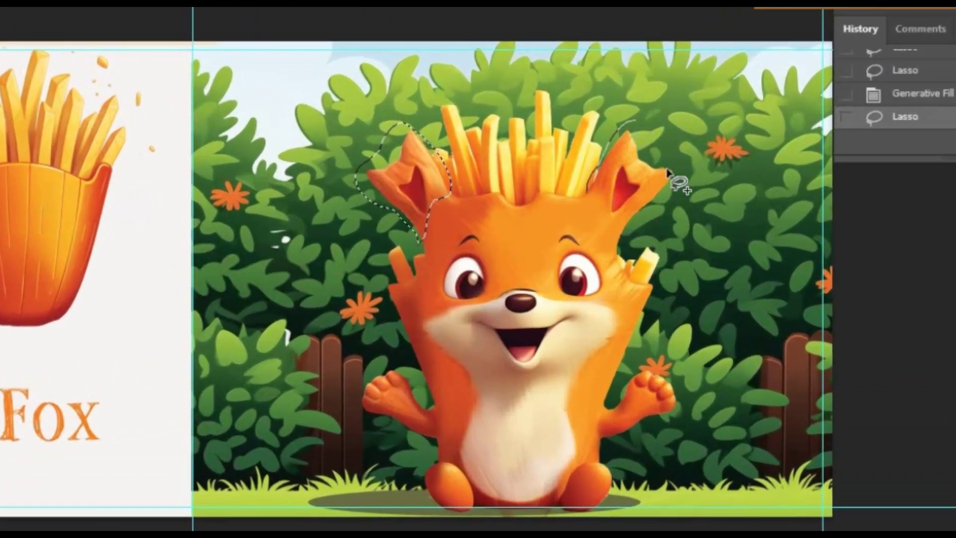
{"action": "mouse_move", "coordinate": [667, 171]}
{"action": "left_mouse_down"}
{"action": "mouse_move", "coordinate": [673, 180]}
{"action": "mouse_move", "coordinate": [623, 232]}
{"action": "left_mouse_up"}
{"action": "left_click", "coordinate": [348, 273]}
{"action": "type", "text": "more french freies"}
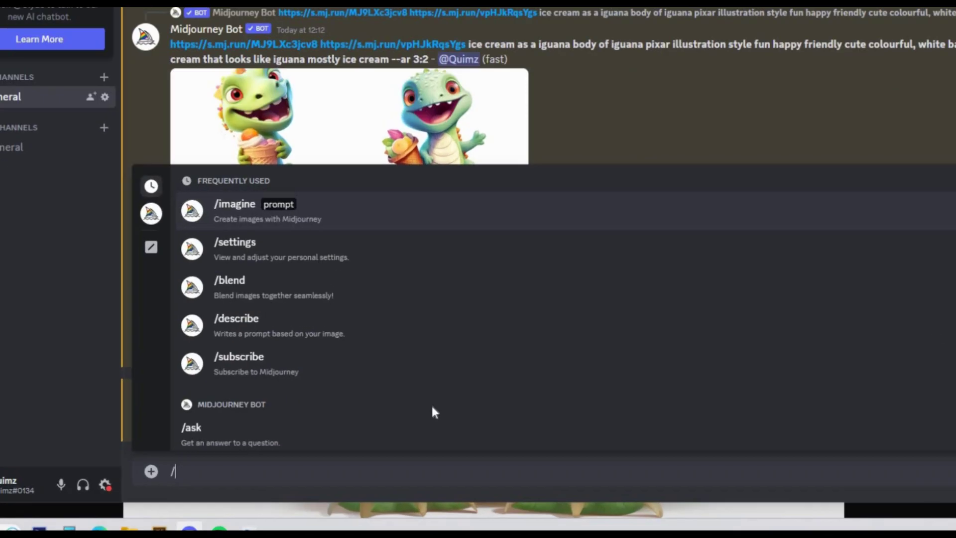
In Discord, call up Midjourney's /blend command and view the generated ice cream iguana at full size
{"action": "type", "text": "blen"}
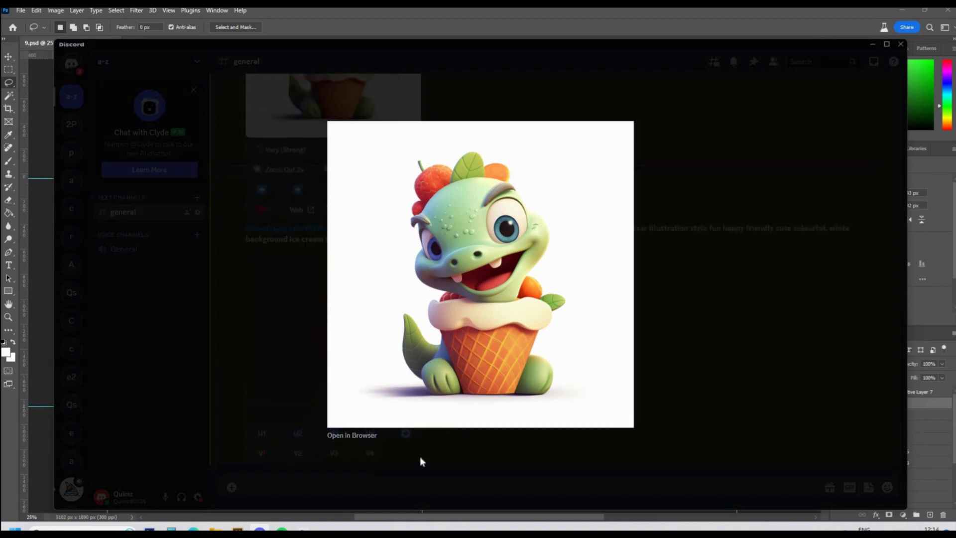
{"action": "right_click", "coordinate": [420, 456]}
{"action": "left_click", "coordinate": [423, 456]}
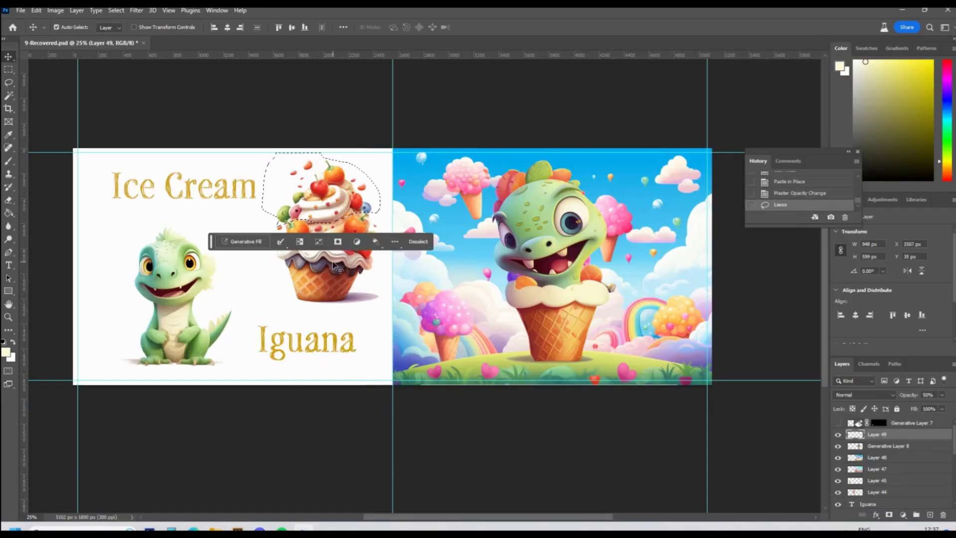
In Photoshop, place a copy of the sundae's fruit-and-cream topping on the iguana's head and brush cream colour into its see-through swirl
{"action": "left_click_drag", "start_coordinate": [896, 425], "coordinate": [896, 427]}
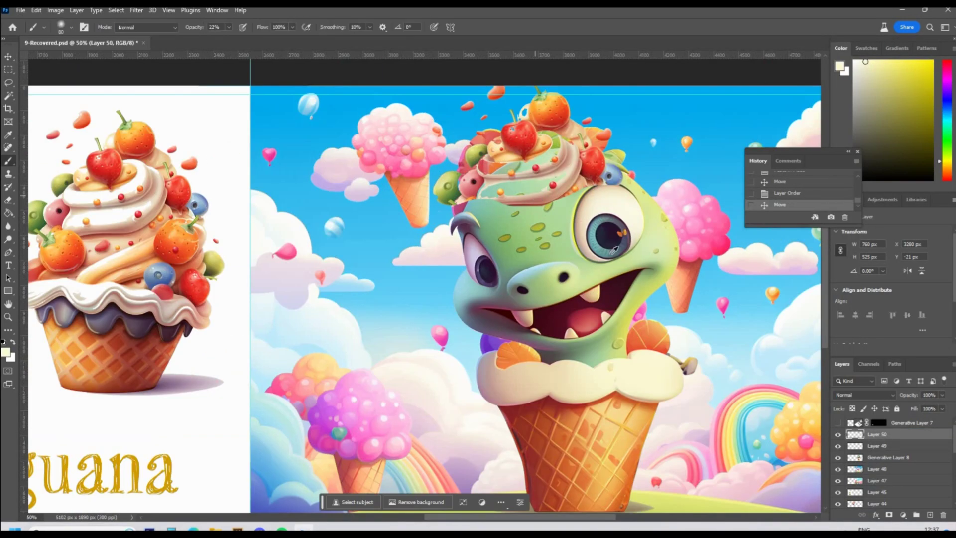
{"action": "mouse_move", "coordinate": [512, 190]}
{"action": "left_mouse_down"}
{"action": "mouse_move", "coordinate": [522, 171]}
{"action": "mouse_move", "coordinate": [477, 185]}
{"action": "mouse_move", "coordinate": [460, 210]}
{"action": "left_mouse_up"}
{"action": "key", "text": "ctrl+plus"}
{"action": "key", "text": "bracketleft"}
{"action": "key", "text": "bracketleft"}
{"action": "key", "text": "bracketleft"}
{"action": "key", "text": "bracketleft"}
{"action": "key", "text": "bracketleft"}
{"action": "key", "text": "ctrl+plus"}
Clean up the edges of the ice cream topping on the iguana's head with the Eraser at 100% opacity
{"action": "key", "text": "e"}
{"action": "key", "text": "alt+bracketright"}
{"action": "mouse_move", "coordinate": [592, 269]}
{"action": "left_mouse_down"}
{"action": "mouse_move", "coordinate": [567, 264]}
{"action": "mouse_move", "coordinate": [527, 295]}
{"action": "mouse_move", "coordinate": [457, 270]}
{"action": "mouse_move", "coordinate": [474, 238]}
{"action": "mouse_move", "coordinate": [511, 253]}
{"action": "mouse_move", "coordinate": [432, 326]}
{"action": "mouse_move", "coordinate": [368, 363]}
{"action": "mouse_move", "coordinate": [462, 256]}
{"action": "left_mouse_up"}
{"action": "key", "text": "ctrl+plus"}
{"action": "key", "text": "ctrl+plus"}
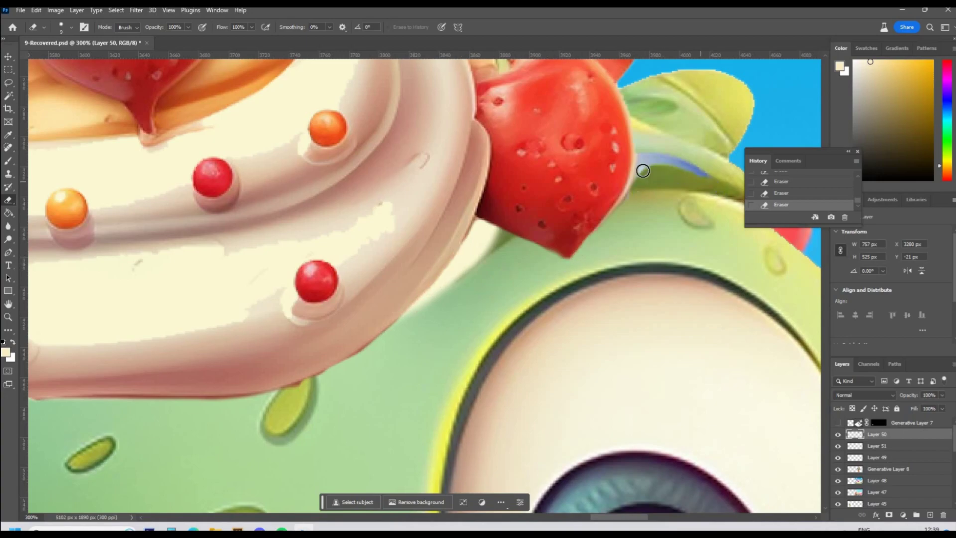
{"action": "key", "text": "ctrl+minus"}
{"action": "key", "text": "ctrl+minus"}
{"action": "key", "text": "ctrl+minus"}
{"action": "key", "text": "ctrl+minus"}
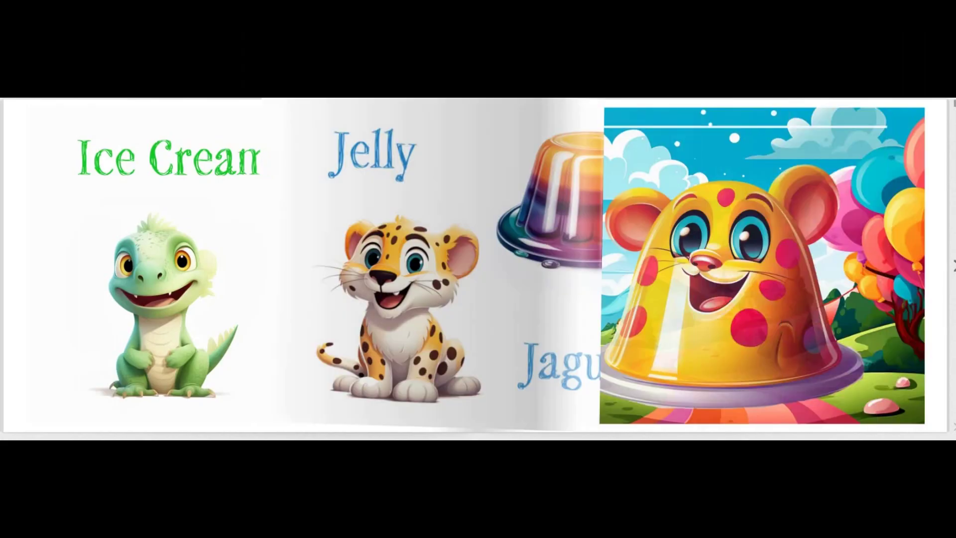